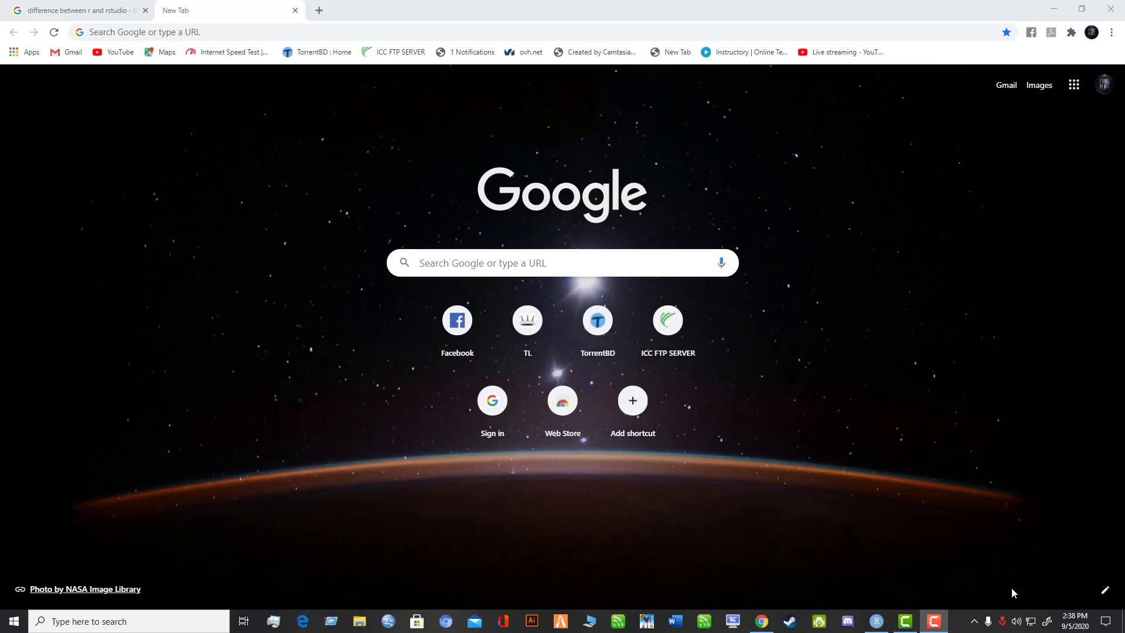
- Switch to RStudio, look over the open R script and the package list, and minimize it to return to Chrome
{"action": "left_click", "coordinate": [877, 621]}
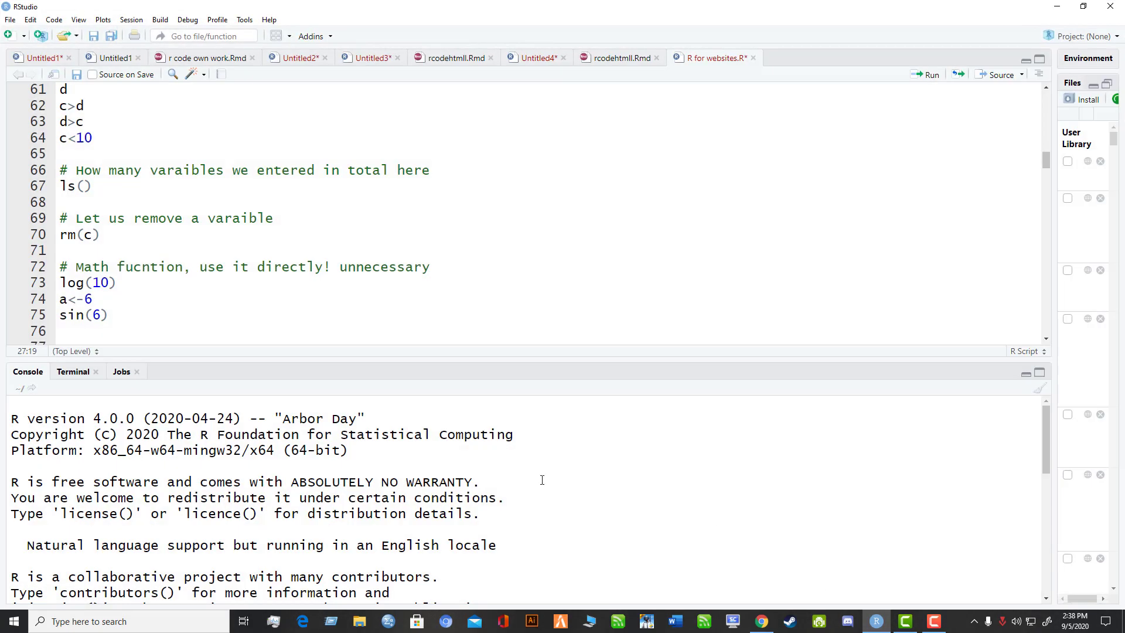
{"action": "scroll", "coordinate": [422, 297], "scroll_direction": "up", "scroll_amount": 5}
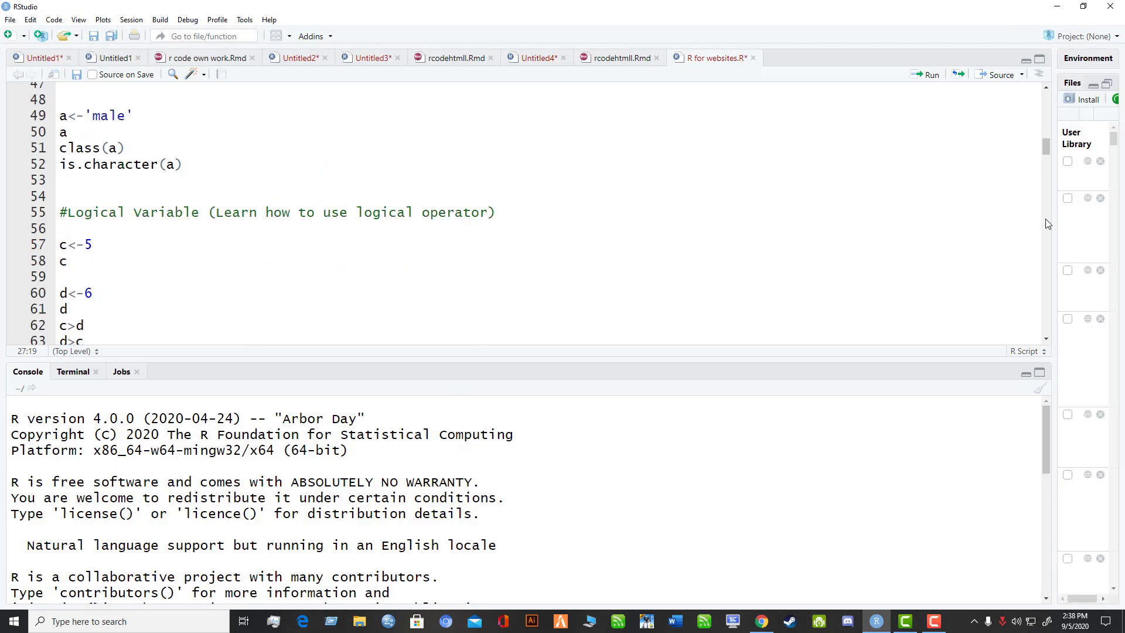
{"action": "left_click_drag", "start_coordinate": [1053, 217], "coordinate": [612, 245]}
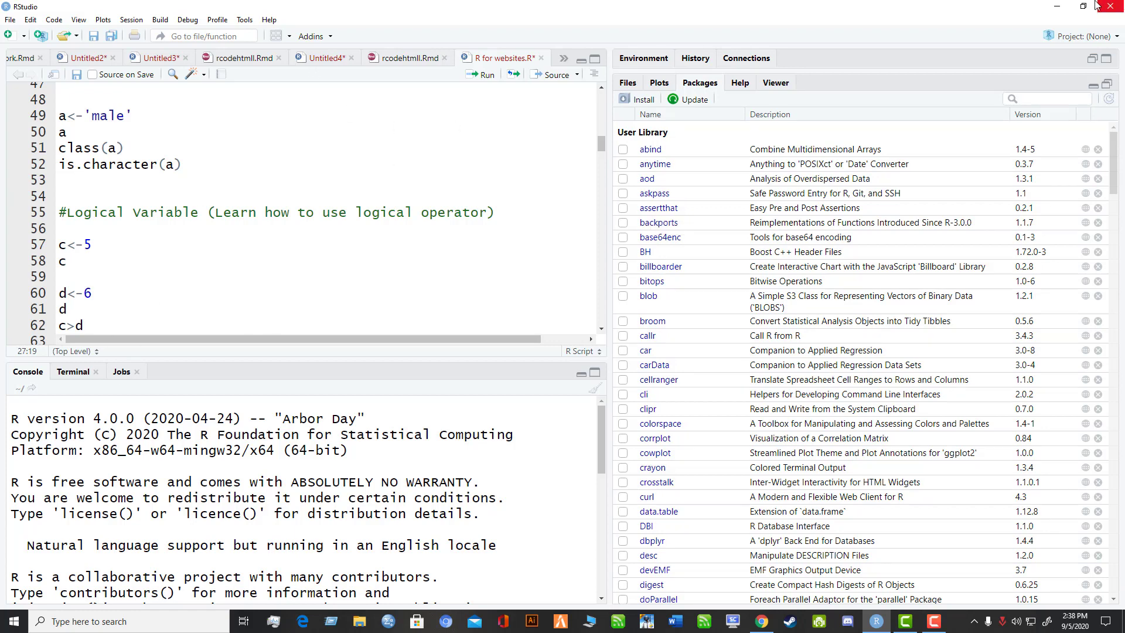
{"action": "left_click", "coordinate": [1068, 5]}
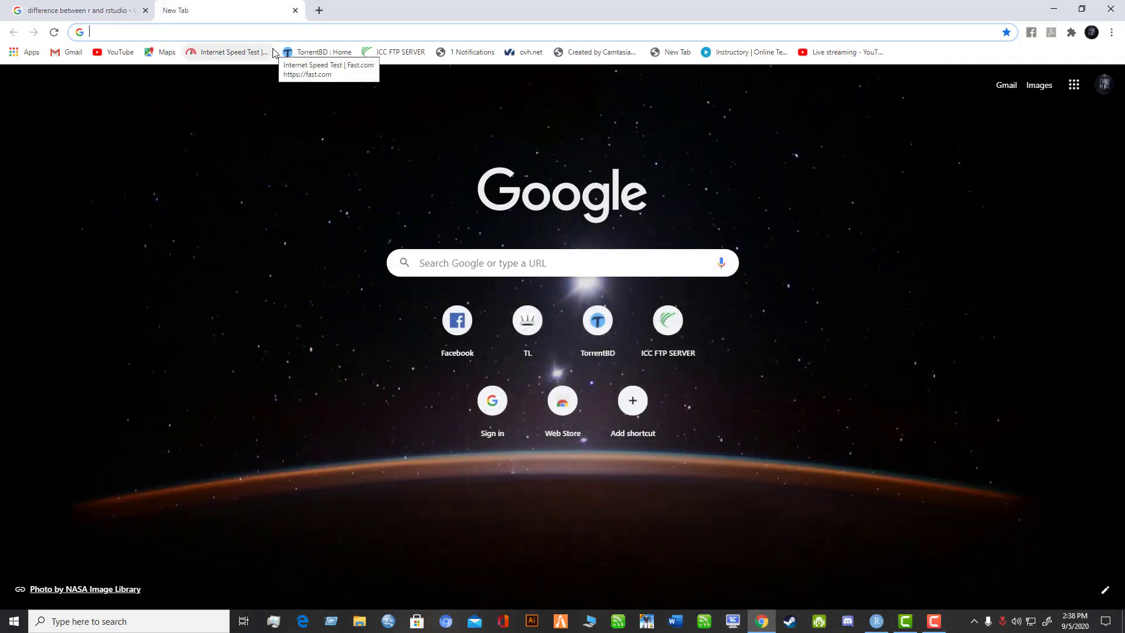
{"action": "type", "text": "How"}
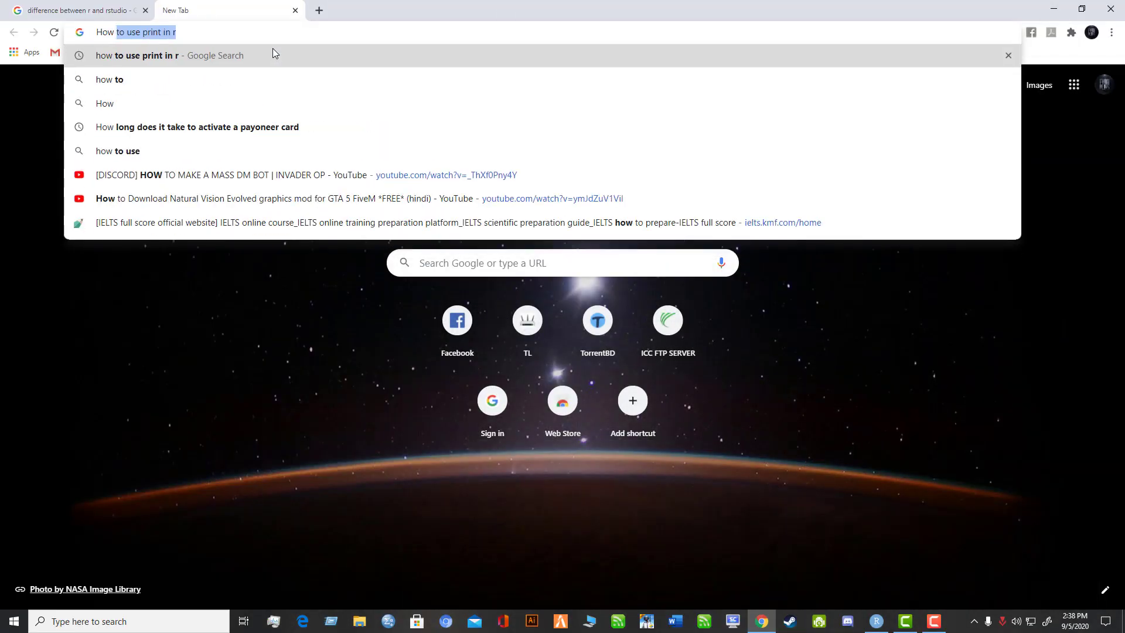
{"action": "key", "text": "BackSpace"}
{"action": "key", "text": "BackSpace"}
{"action": "key", "text": "BackSpace"}
{"action": "key", "text": "BackSpace"}
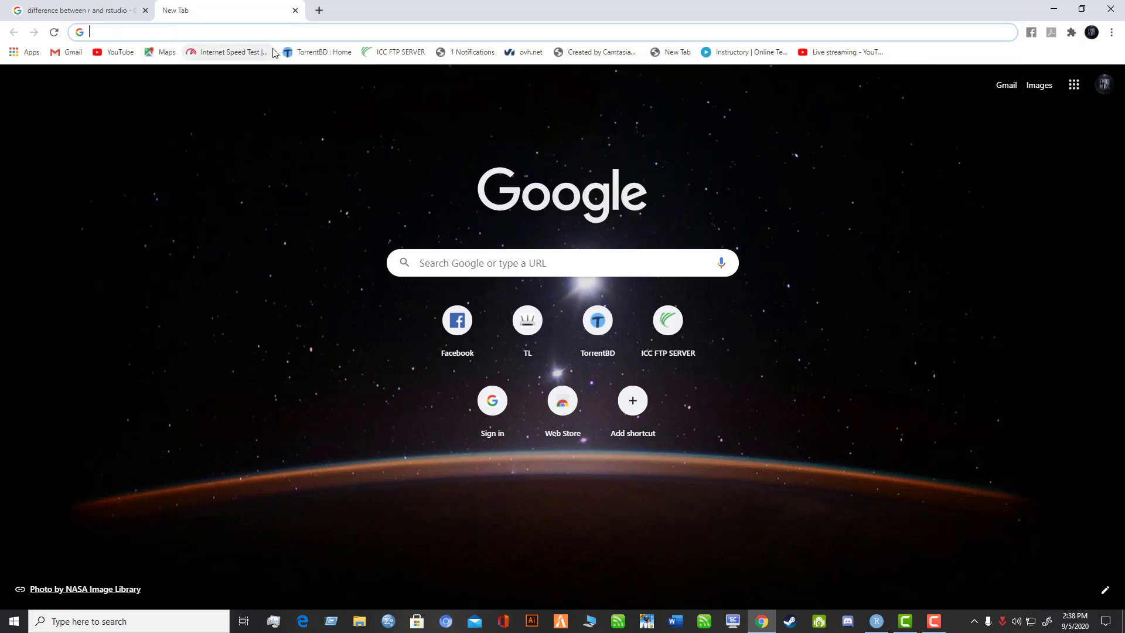
- Search the web for "download and install r programming"
{"action": "type", "text": "download "}
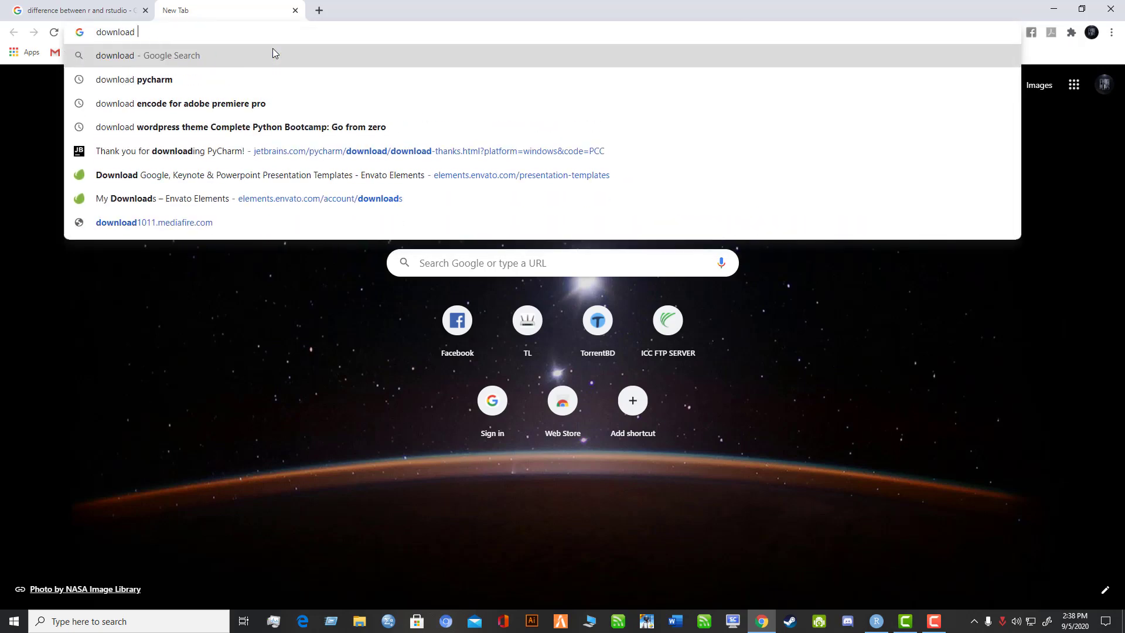
{"action": "type", "text": "and instal;l"}
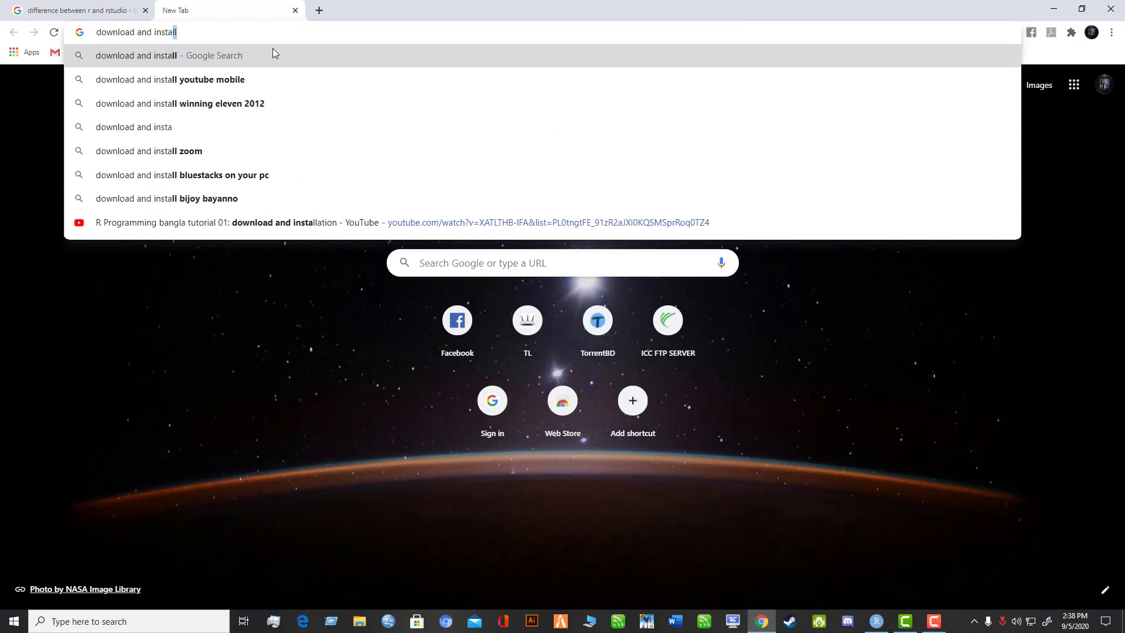
{"action": "key", "text": "BackSpace"}
{"action": "key", "text": "BackSpace"}
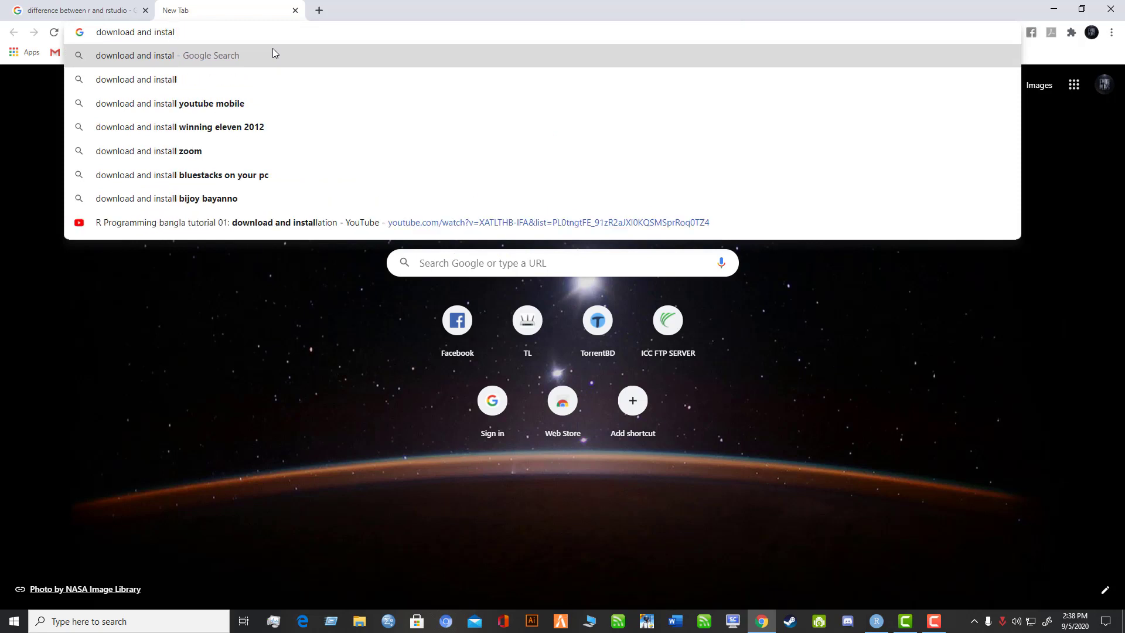
{"action": "type", "text": "l R"}
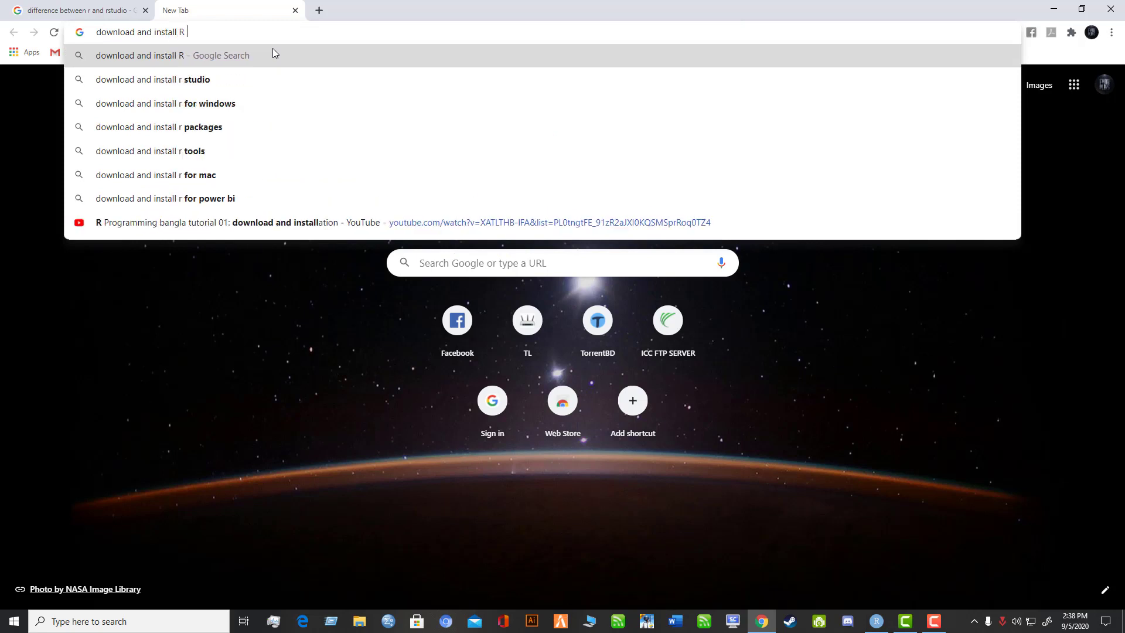
{"action": "type", "text": " progra"}
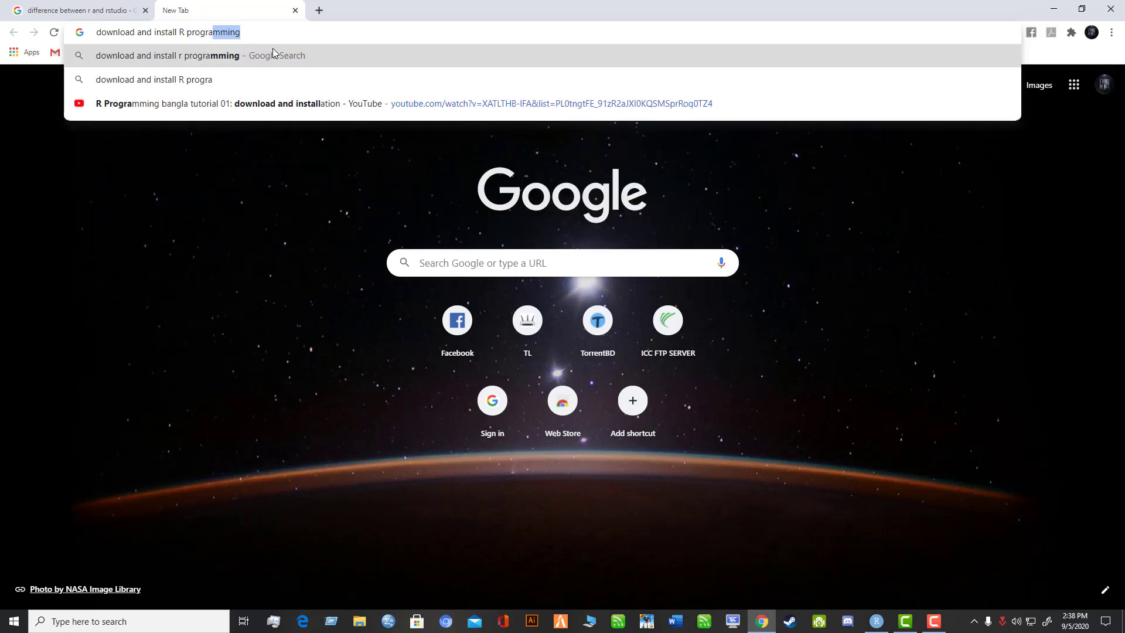
{"action": "type", "text": "mming"}
{"action": "key", "text": "Return"}
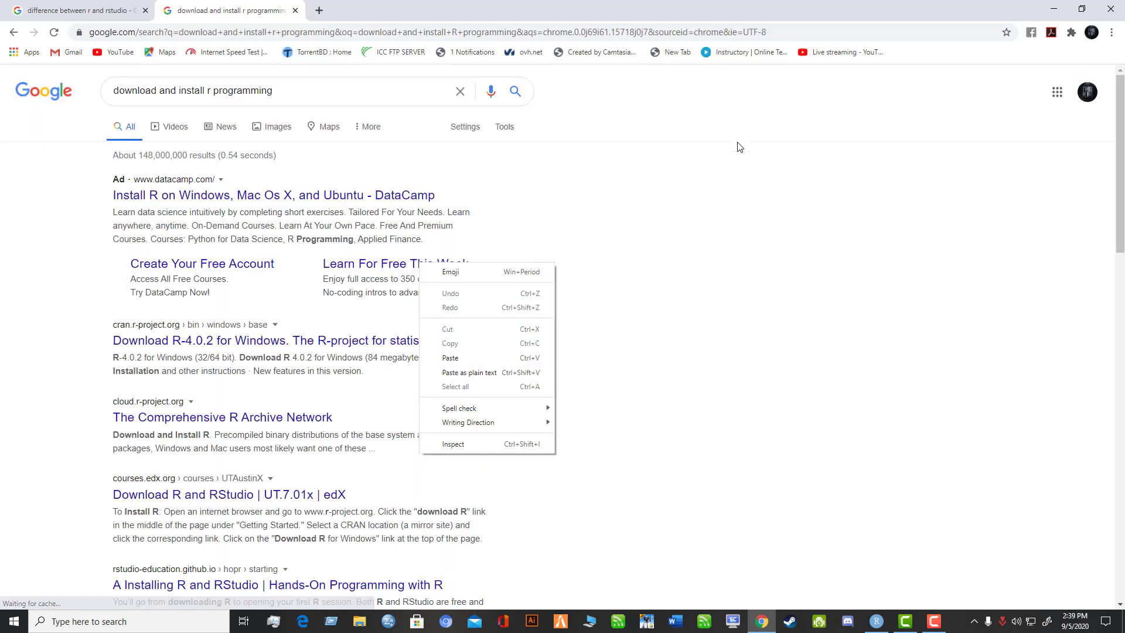
- Open the cran.r-project.org result for R-4.0.2 and download R 4.0.2 for Windows
{"action": "left_click", "coordinate": [619, 226]}
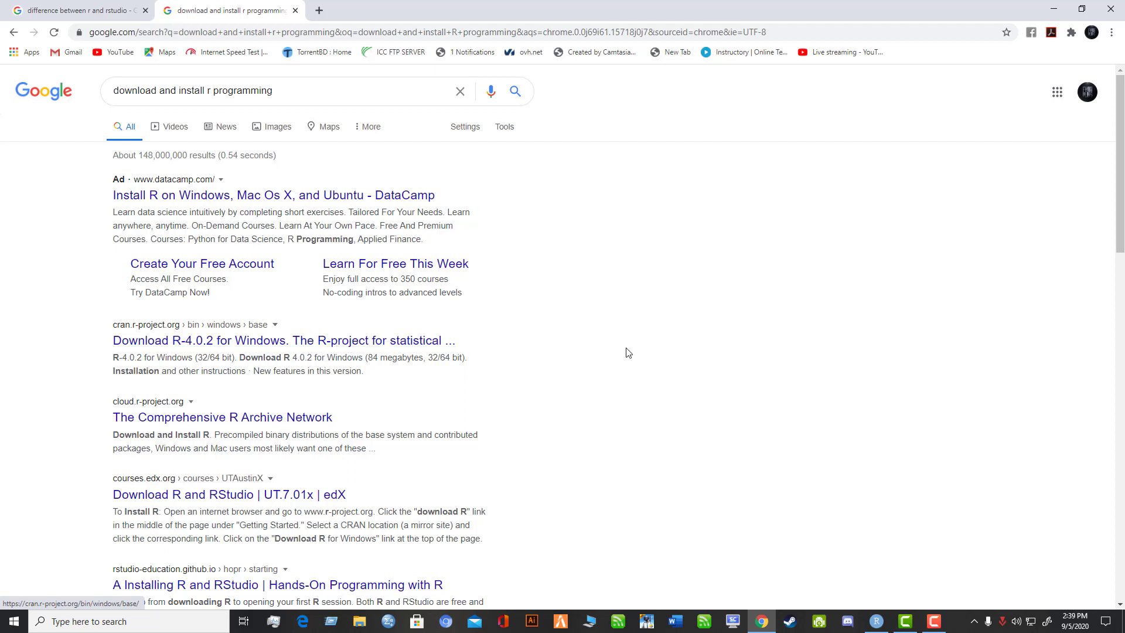
{"action": "left_click", "coordinate": [333, 346]}
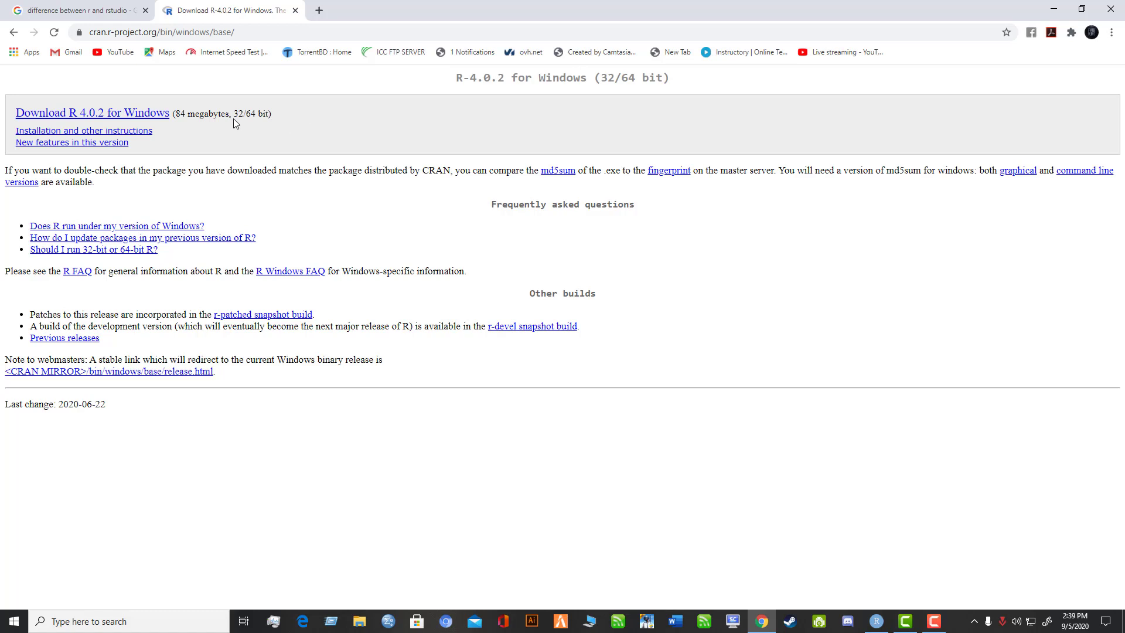
{"action": "left_click_drag", "start_coordinate": [235, 116], "coordinate": [248, 113]}
{"action": "left_click", "coordinate": [250, 113]}
{"action": "left_click_drag", "start_coordinate": [246, 114], "coordinate": [251, 114]}
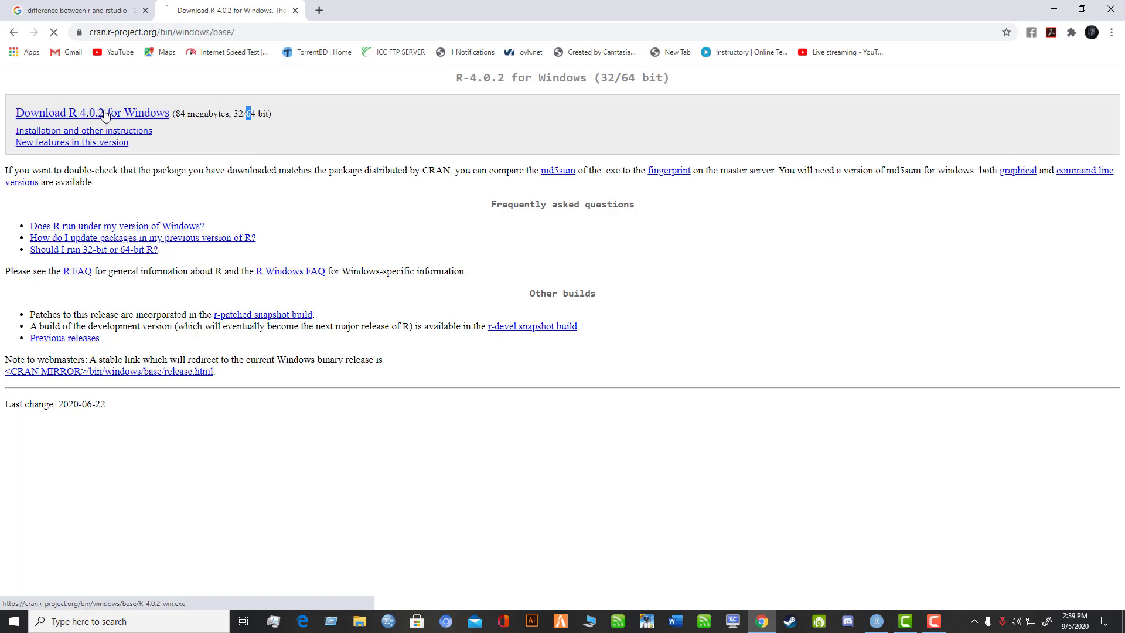
{"action": "left_click", "coordinate": [169, 112]}
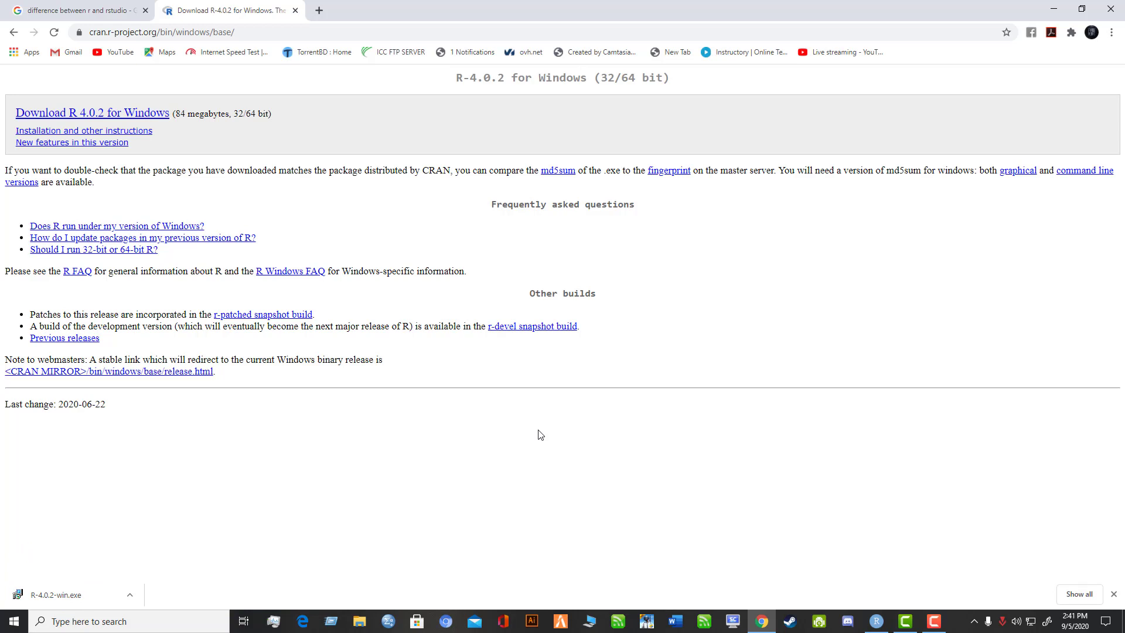
- Run the downloaded R-4.0.2-win.exe, allow it past the security warning and start the setup wizard
{"action": "left_click", "coordinate": [136, 596]}
{"action": "left_click", "coordinate": [164, 516]}
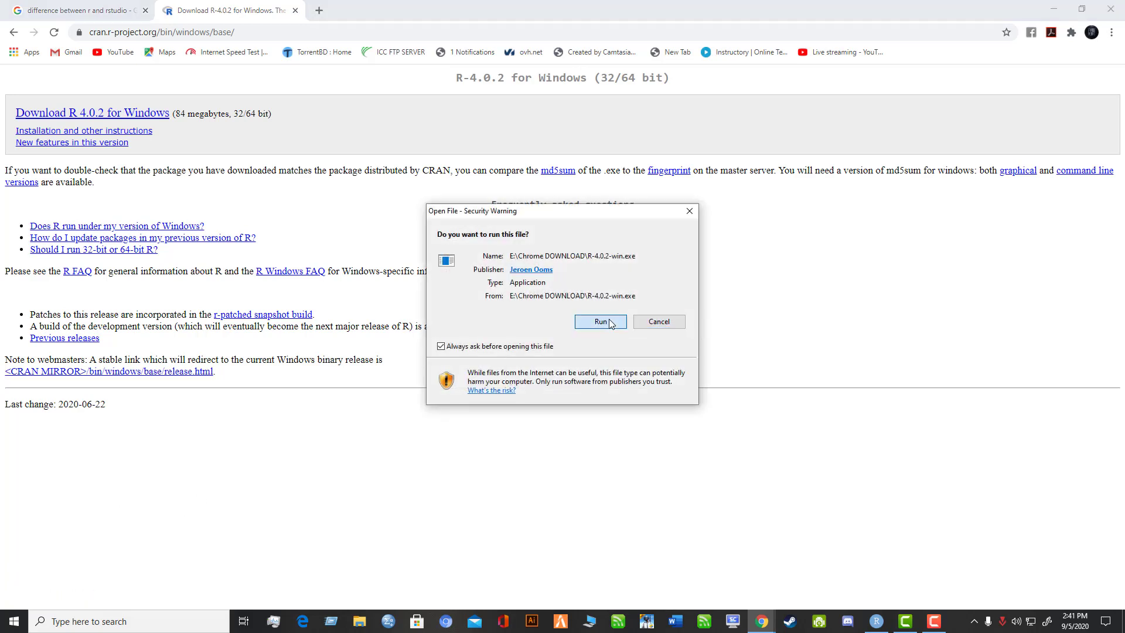
{"action": "left_click", "coordinate": [601, 322]}
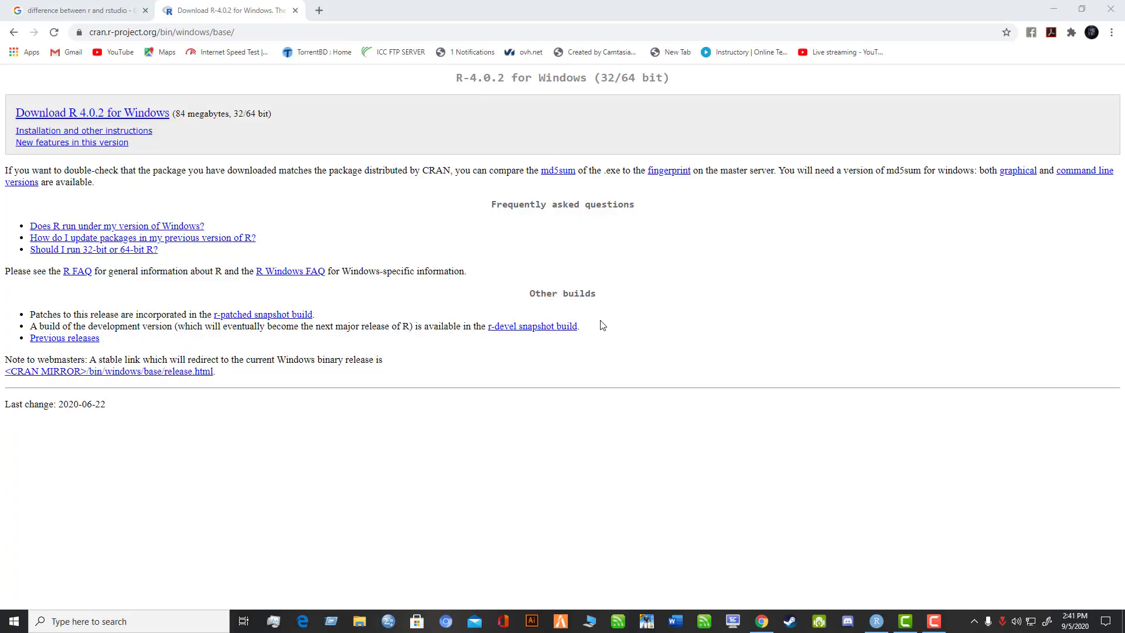
{"action": "left_click", "coordinate": [573, 340]}
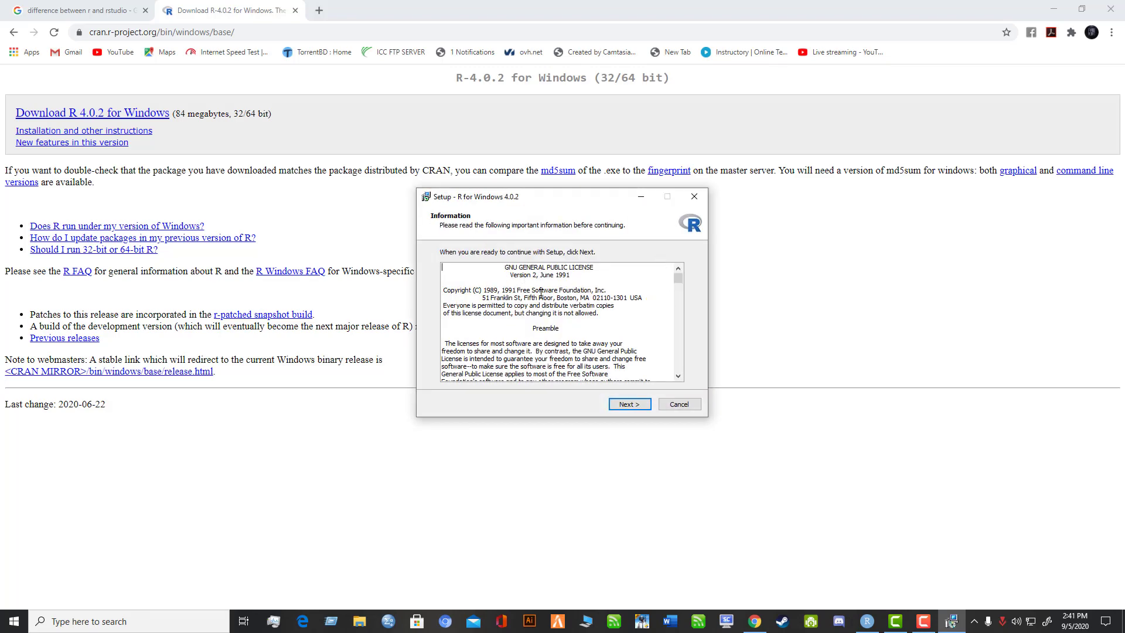
- Read through the license information, continue and accept C:\Program Files\R\R-4.0.2 as the destination folder
{"action": "scroll", "coordinate": [541, 296], "scroll_direction": "down", "scroll_amount": 2}
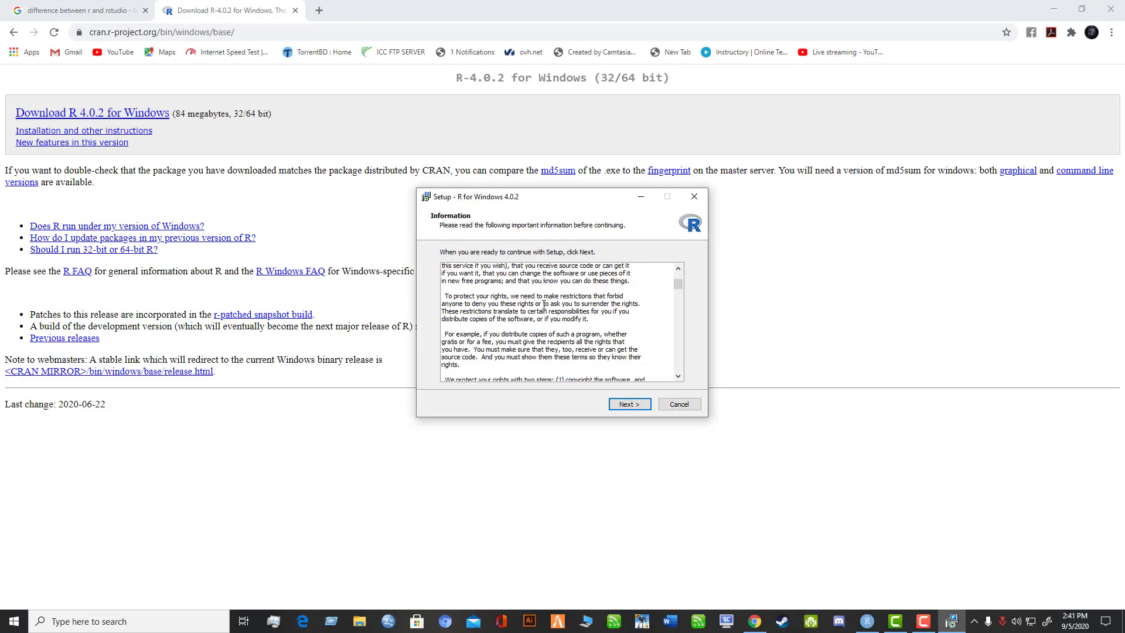
{"action": "left_click", "coordinate": [632, 404]}
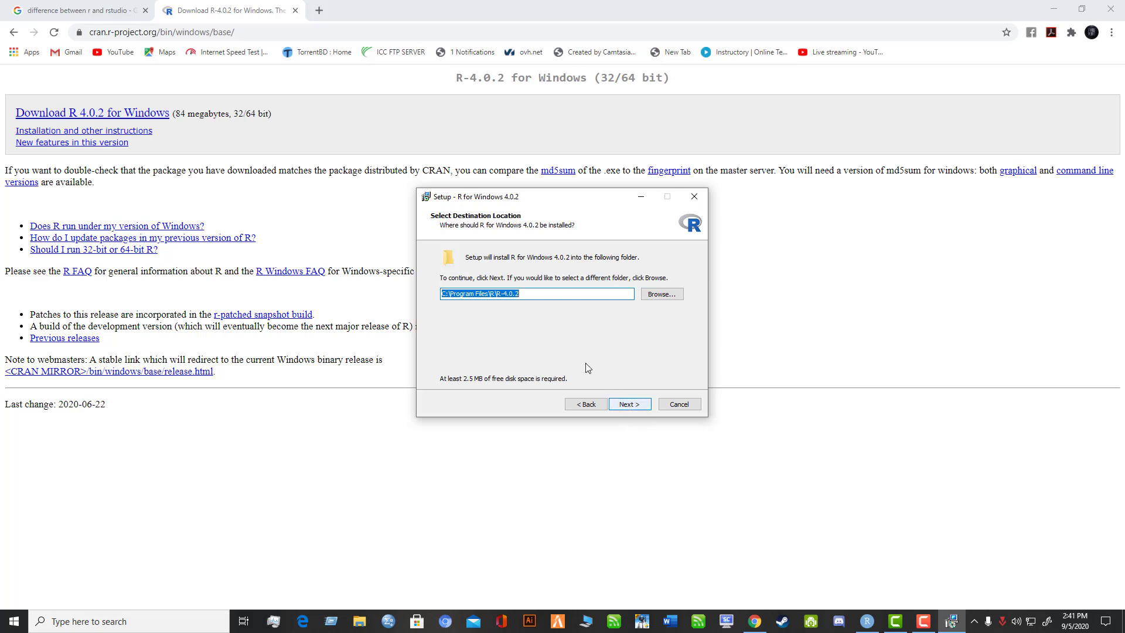
{"action": "left_click", "coordinate": [625, 406]}
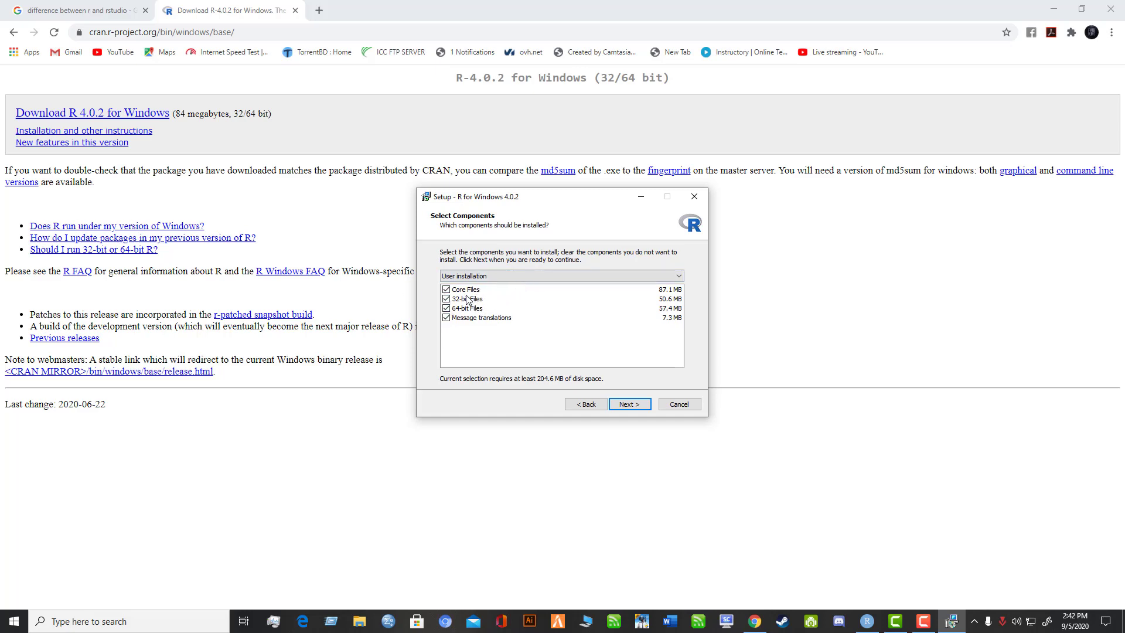
- Keep all components selected, including 32-bit and 64-bit files, and accept the default startup options
{"action": "left_click", "coordinate": [446, 299]}
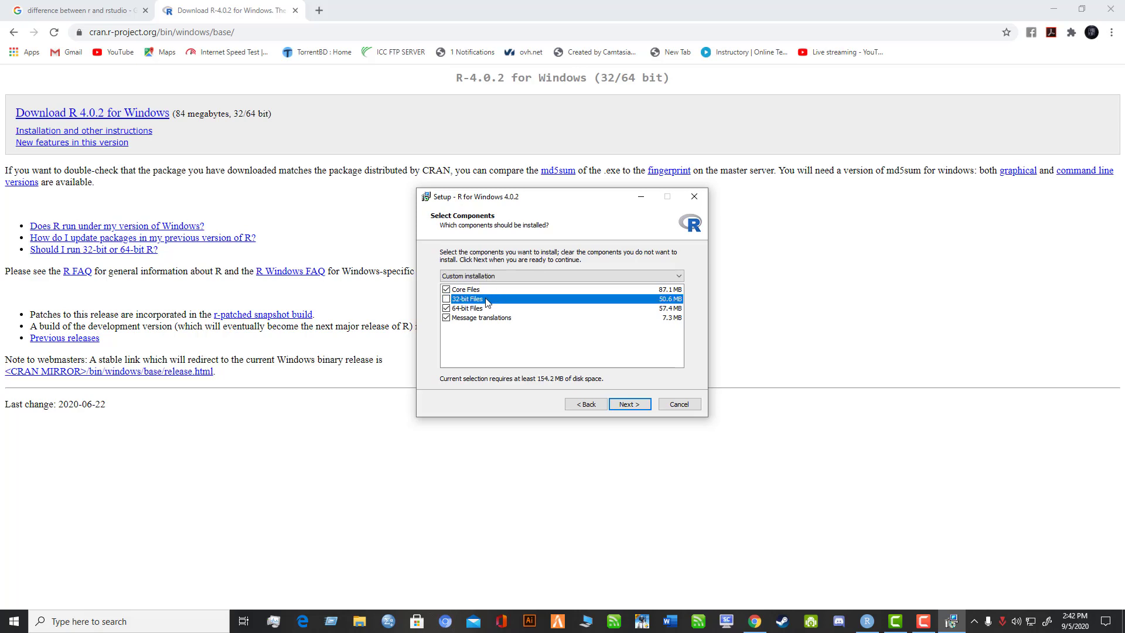
{"action": "left_click", "coordinate": [447, 300]}
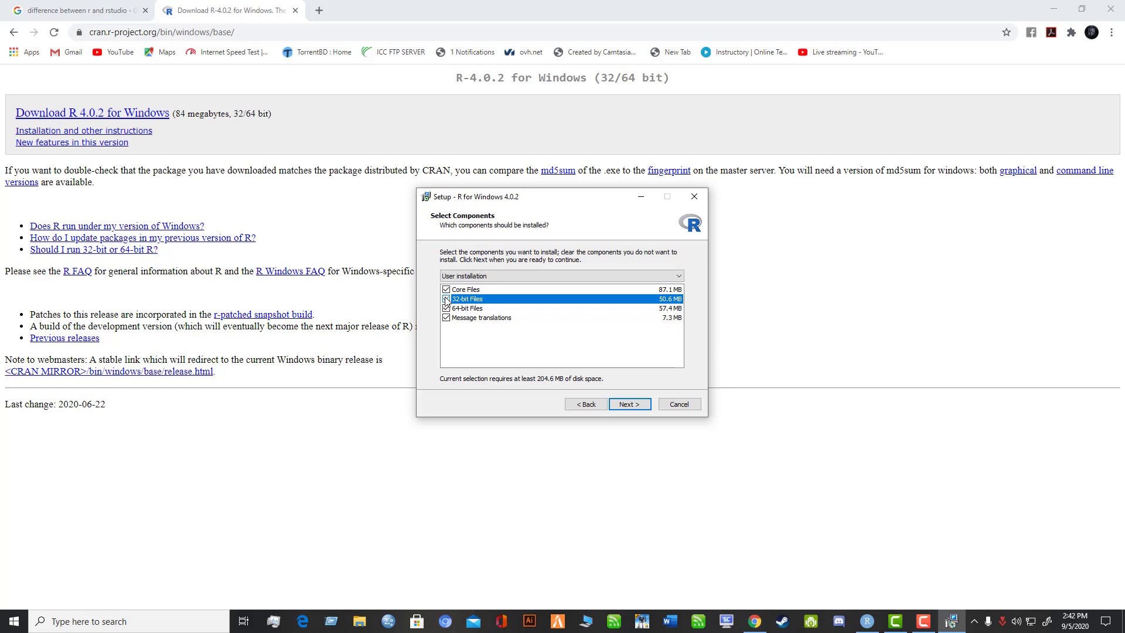
{"action": "left_click", "coordinate": [633, 410]}
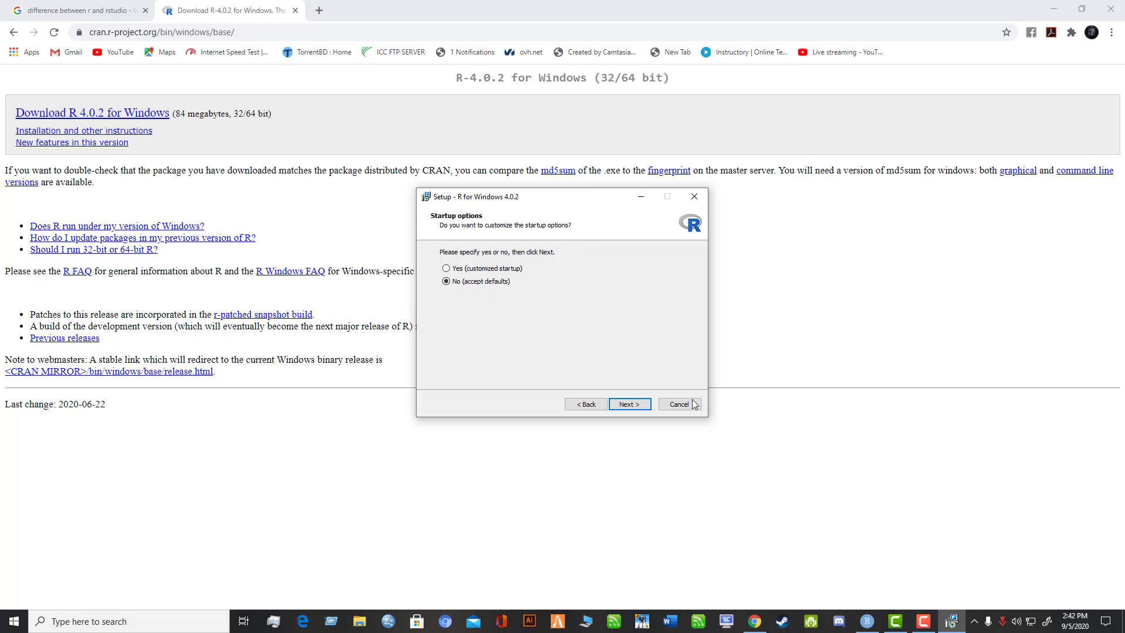
{"action": "left_click", "coordinate": [637, 409]}
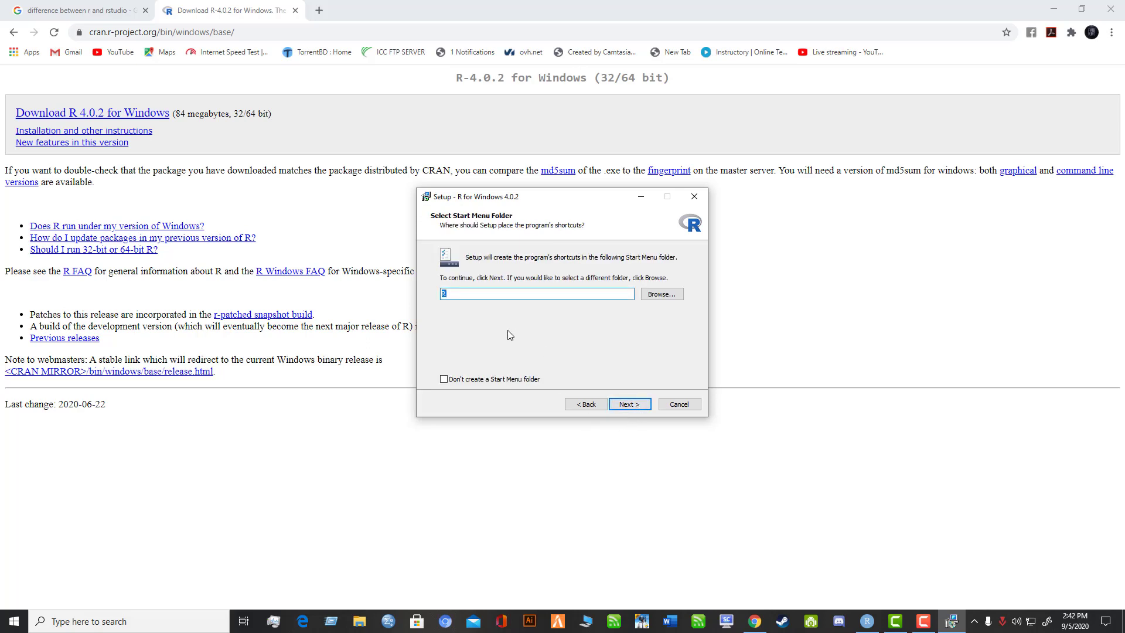
- Accept the R Start Menu folder, continue past the additional tasks to install R, and finish the setup wizard
{"action": "left_click", "coordinate": [626, 411]}
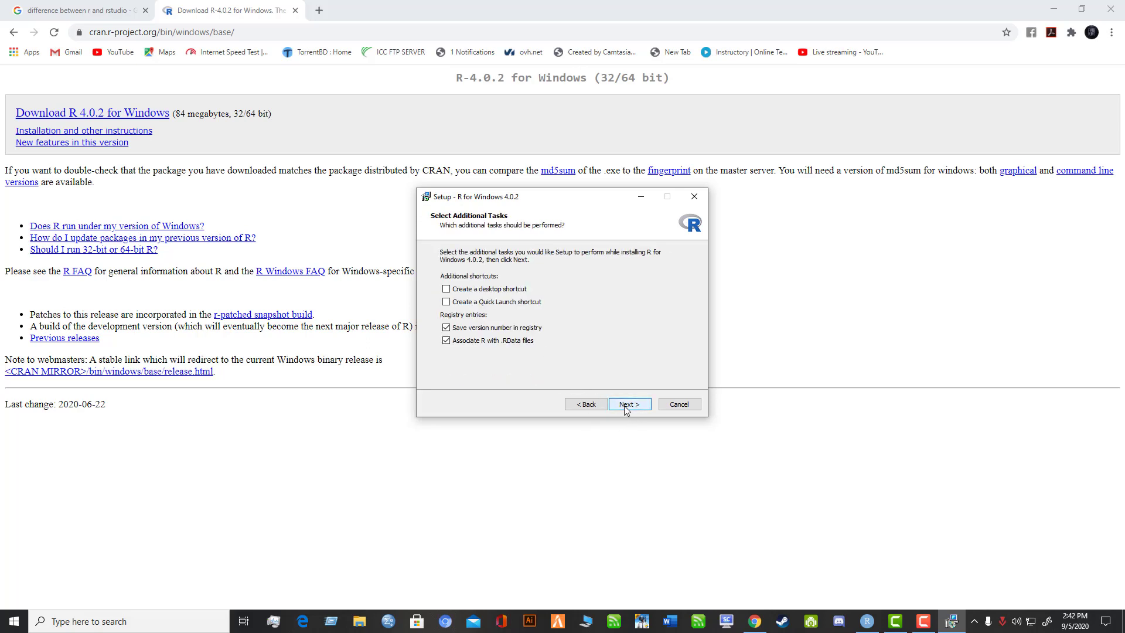
{"action": "left_click", "coordinate": [482, 293]}
{"action": "left_click", "coordinate": [483, 290]}
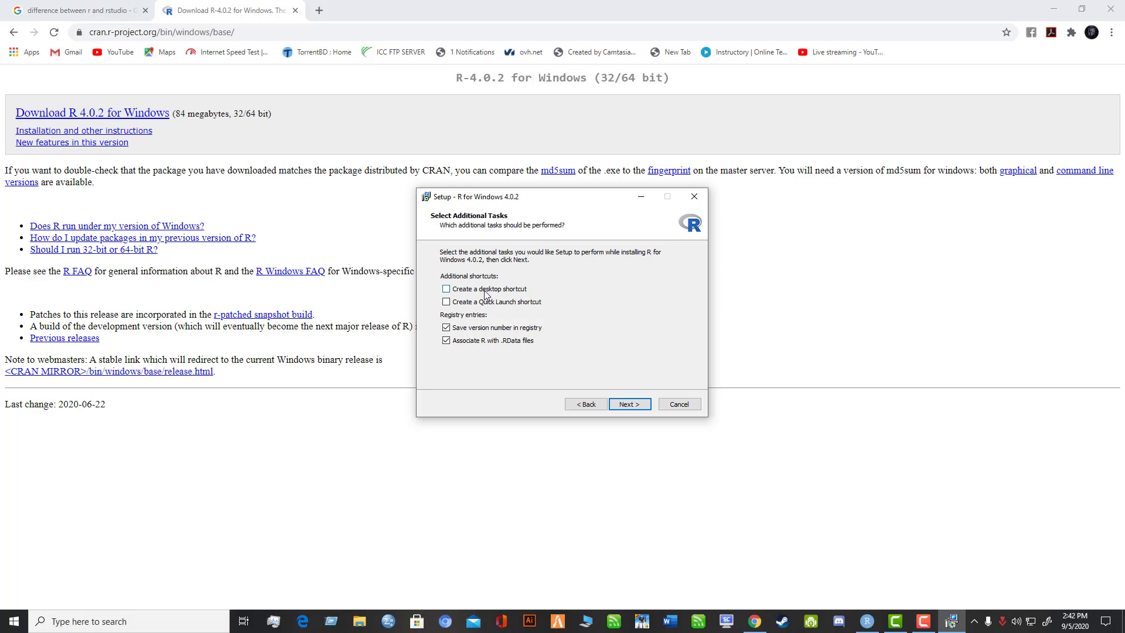
{"action": "left_click", "coordinate": [637, 404]}
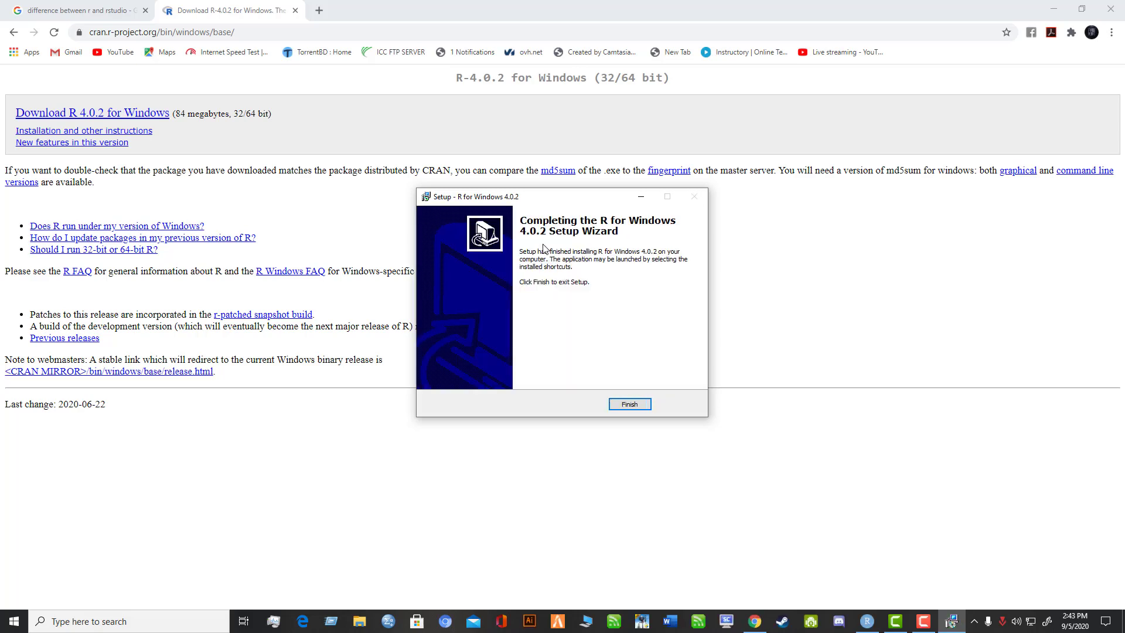
{"action": "left_click", "coordinate": [646, 405]}
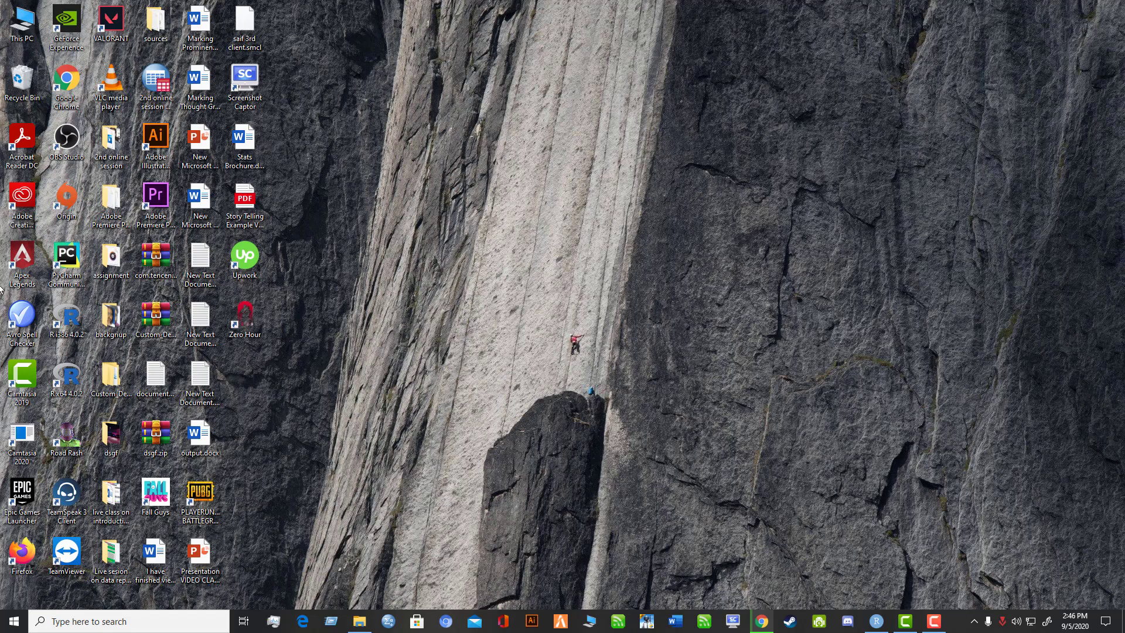
- Reposition the R i386 4.0.2 desktop shortcut, launch 32-bit R from it and keep the RGui window maximized
{"action": "left_click_drag", "start_coordinate": [67, 322], "coordinate": [550, 280]}
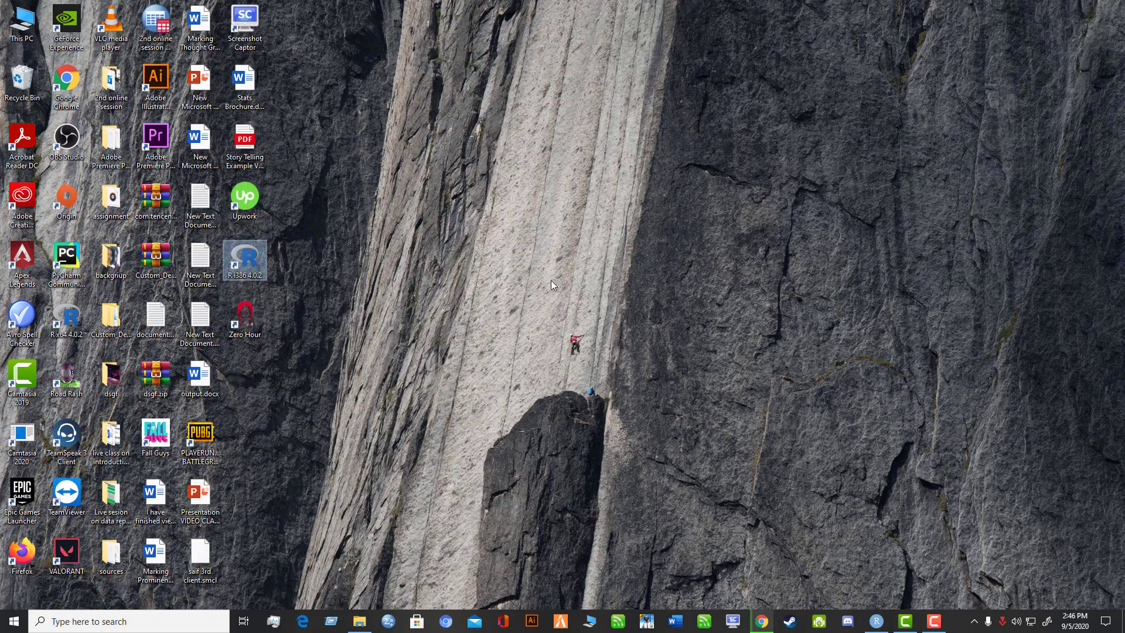
{"action": "double_click", "coordinate": [248, 268]}
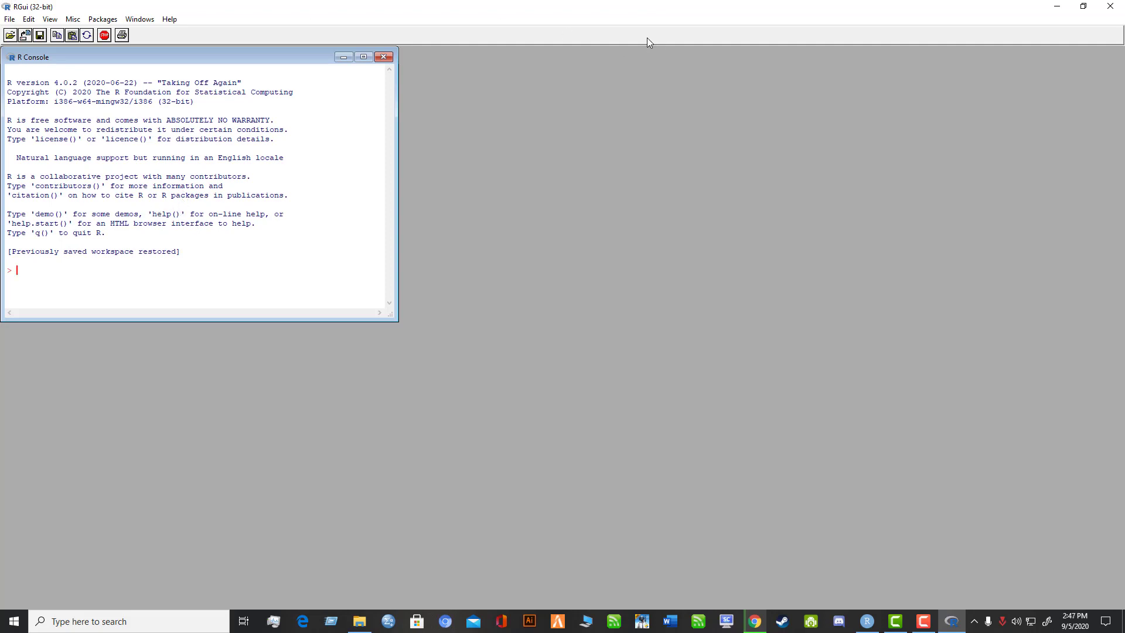
{"action": "left_click_drag", "start_coordinate": [728, 25], "coordinate": [623, 49]}
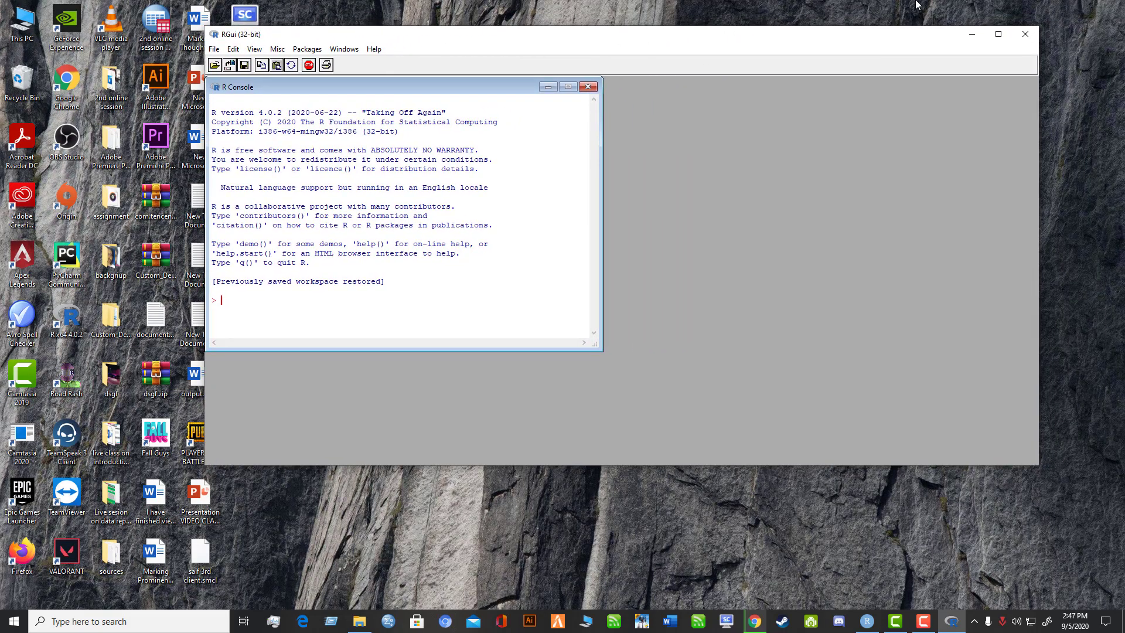
{"action": "left_click", "coordinate": [1000, 34]}
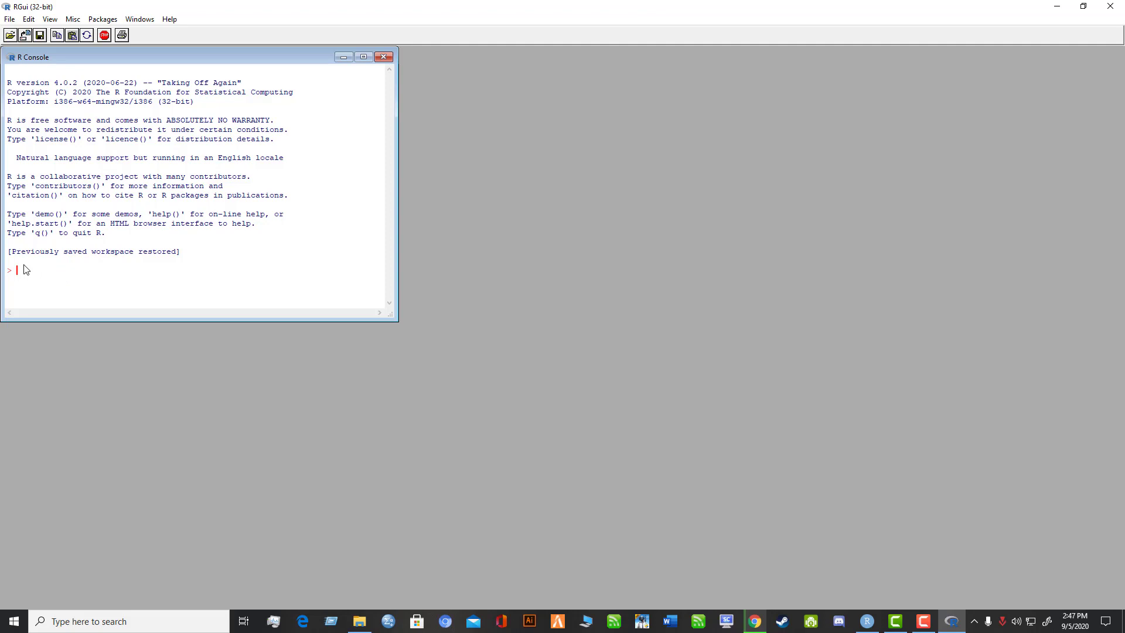
- Calculate 2+2 in the R console, assign 5 to x and print x
{"action": "type", "text": "2+"}
{"action": "key", "text": "BackSpace"}
{"action": "type", "text": "+2"}
{"action": "key", "text": "Return"}
{"action": "type", "text": "x<-5"}
{"action": "key", "text": "Return"}
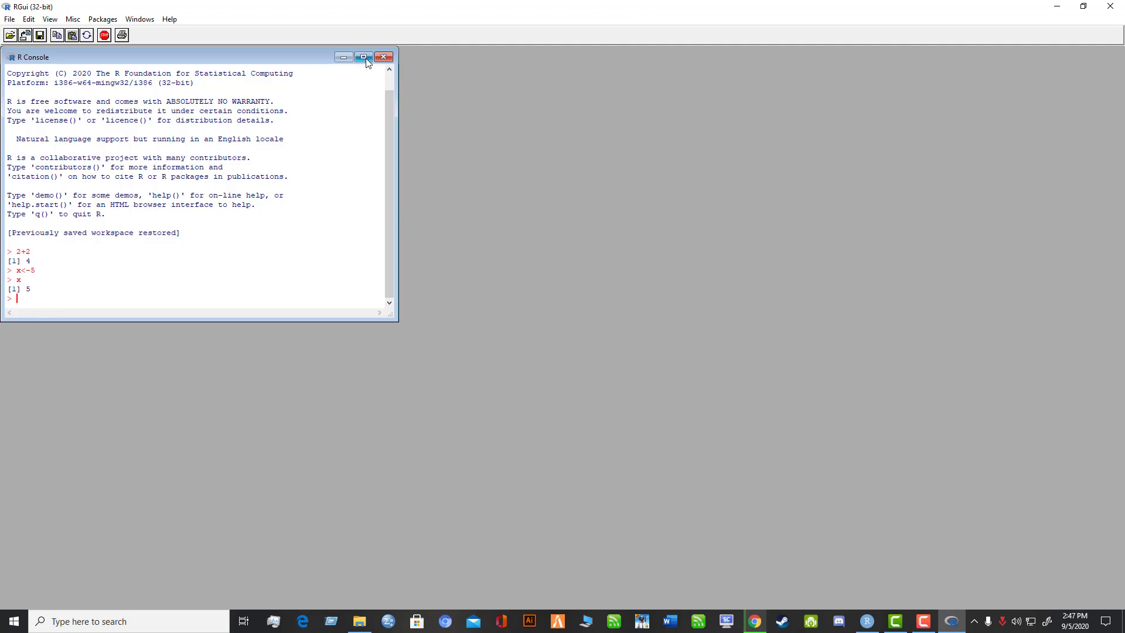
- Create a new R script and arrange its editor window beside the R console without overlap
{"action": "left_click_drag", "start_coordinate": [309, 55], "coordinate": [571, 78]}
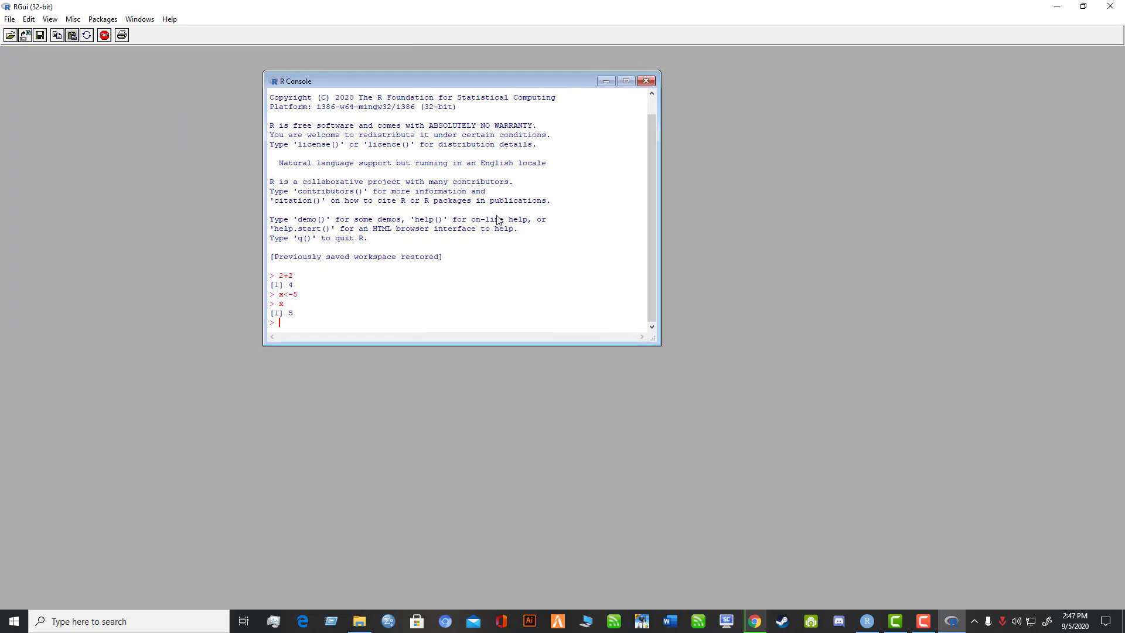
{"action": "scroll", "coordinate": [330, 242], "scroll_direction": "up", "scroll_amount": 1}
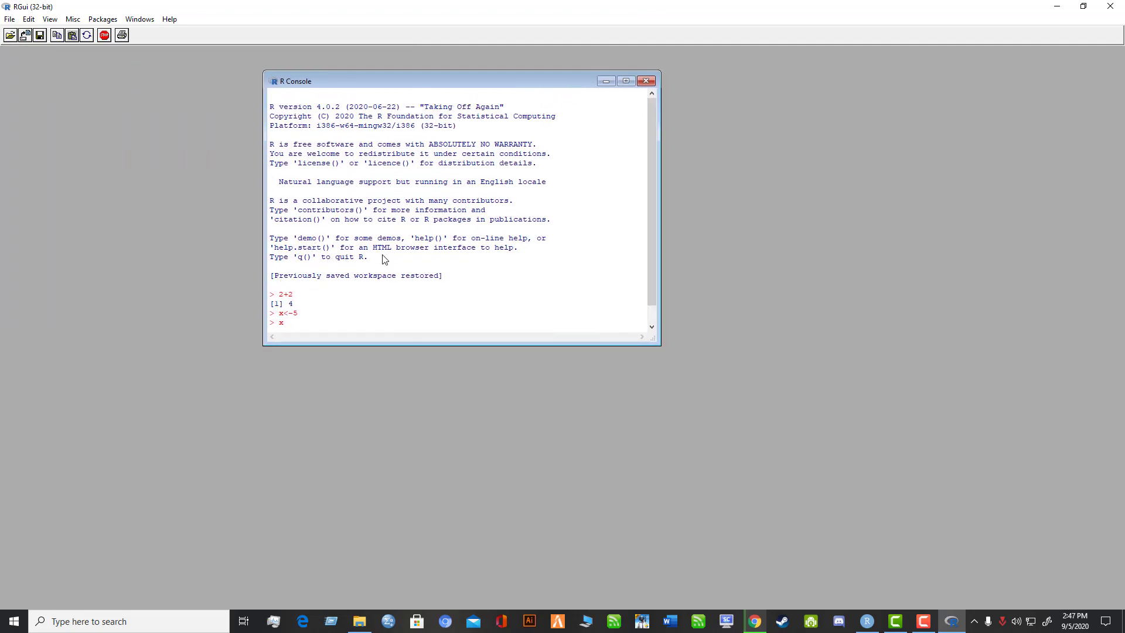
{"action": "left_click", "coordinate": [10, 20]}
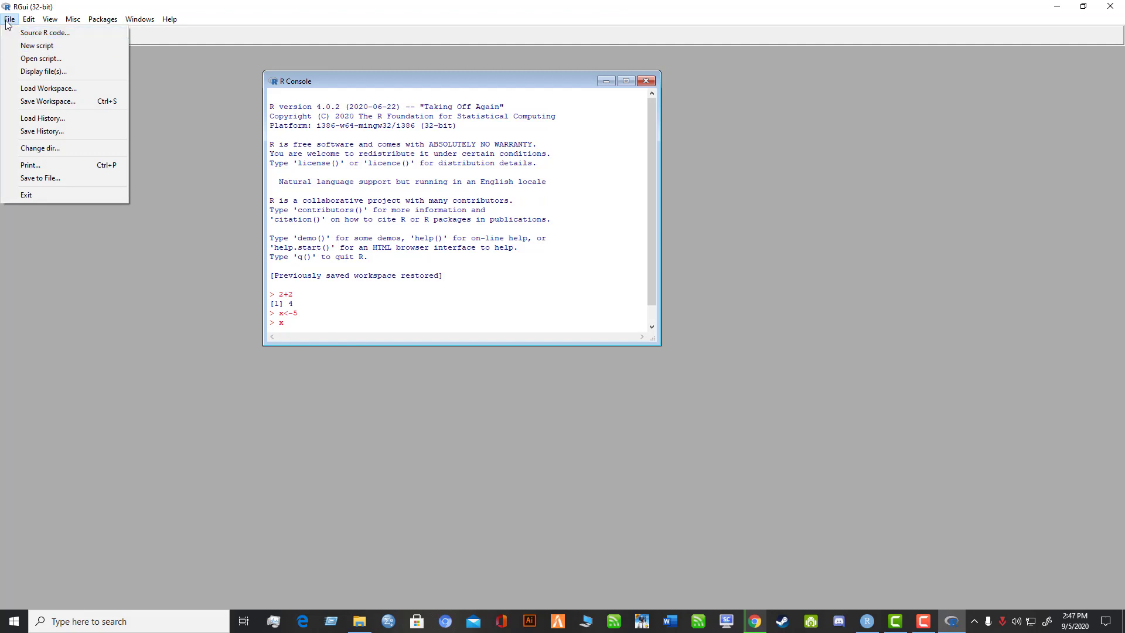
{"action": "left_click", "coordinate": [40, 48]}
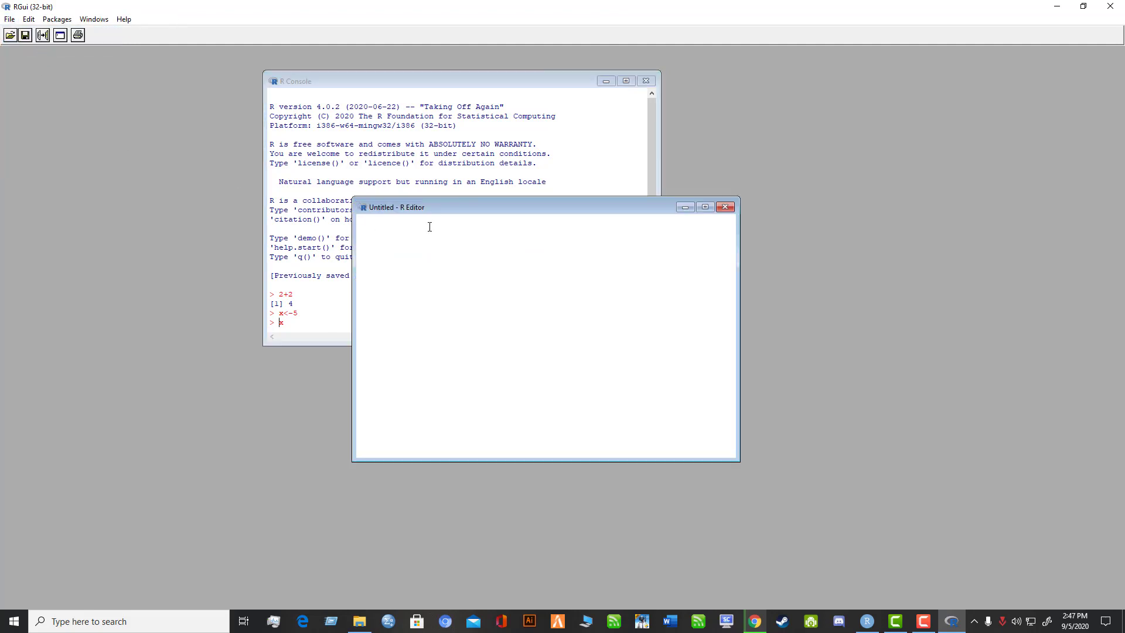
{"action": "left_click_drag", "start_coordinate": [453, 209], "coordinate": [766, 250]}
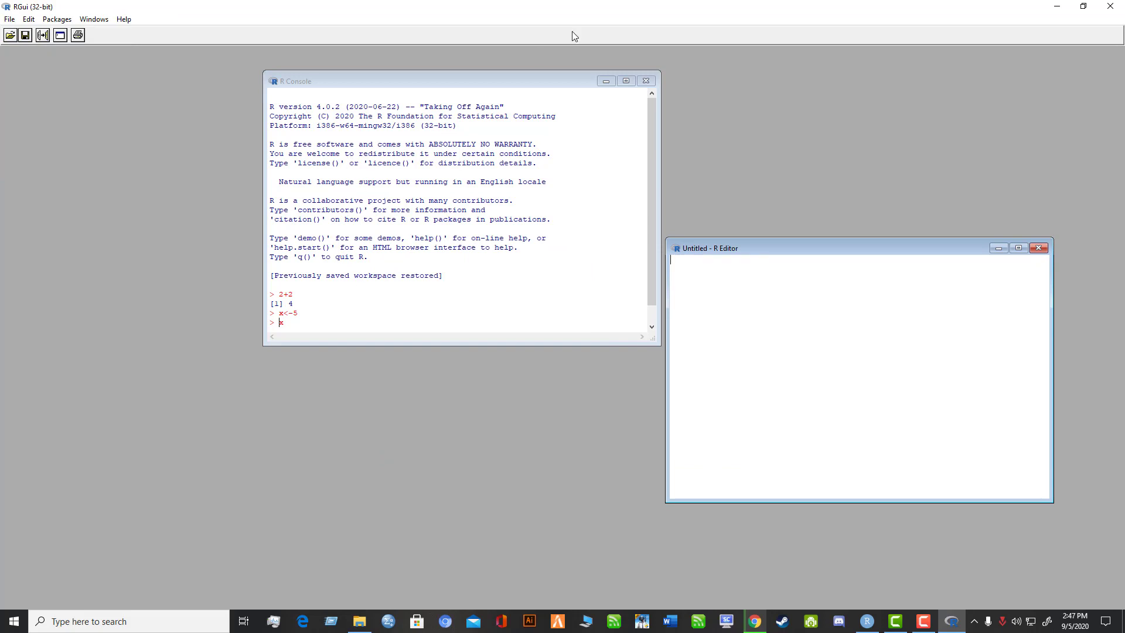
{"action": "left_click_drag", "start_coordinate": [554, 74], "coordinate": [455, 115]}
- Write x<-c(5,45,4) in the script and run the selected part of the line up to the last 4
{"action": "left_click", "coordinate": [744, 305]}
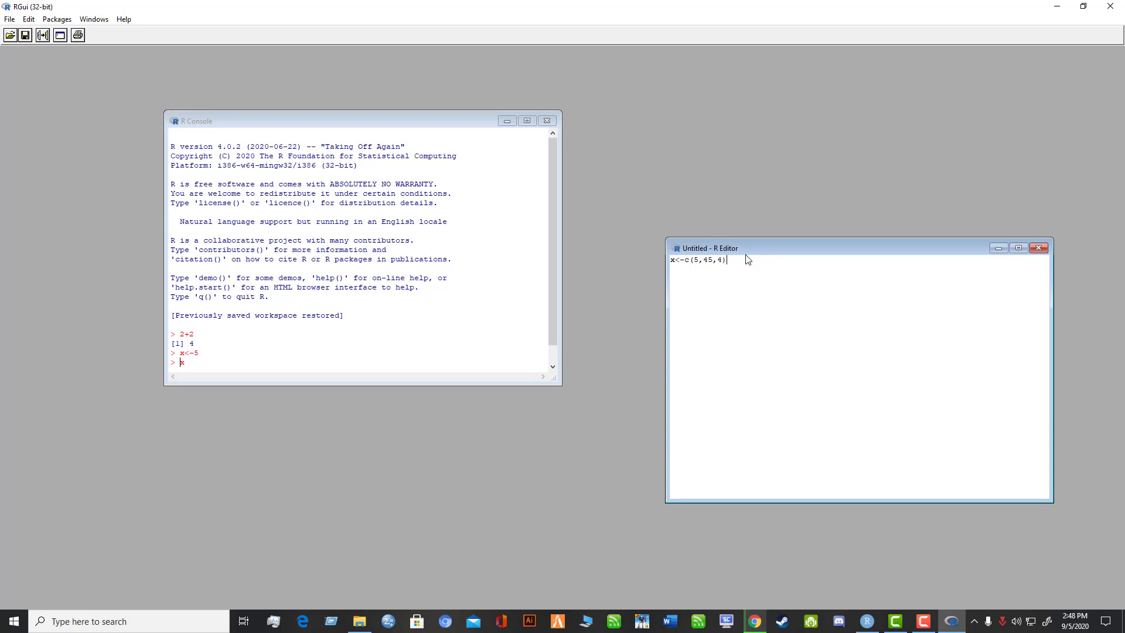
{"action": "left_click_drag", "start_coordinate": [724, 260], "coordinate": [672, 262]}
{"action": "right_click", "coordinate": [687, 259]}
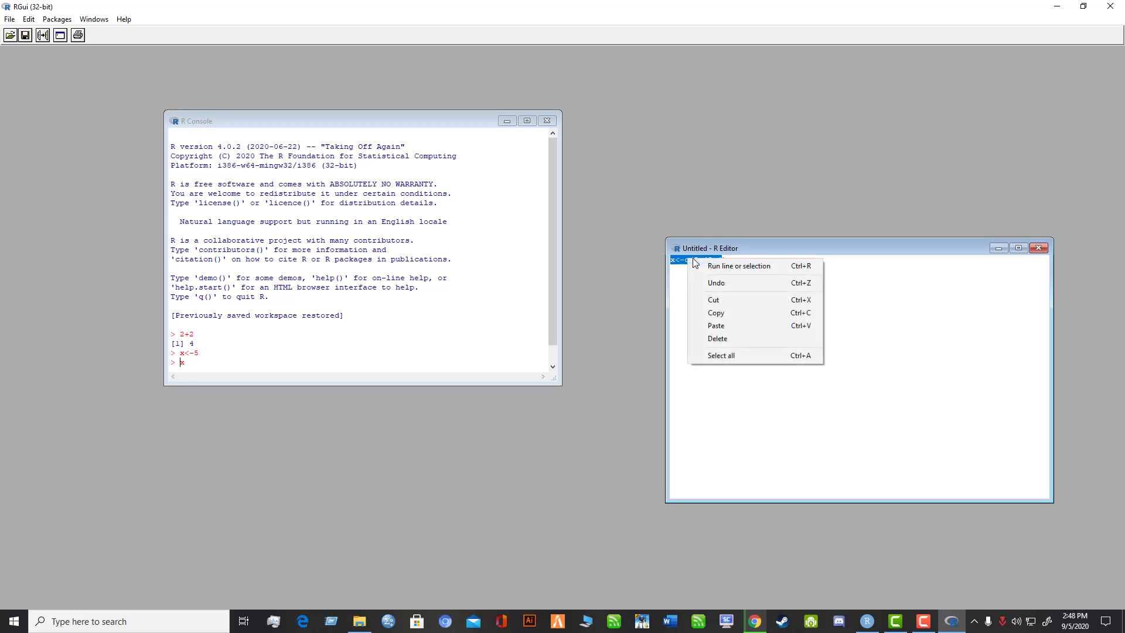
{"action": "left_click", "coordinate": [725, 267]}
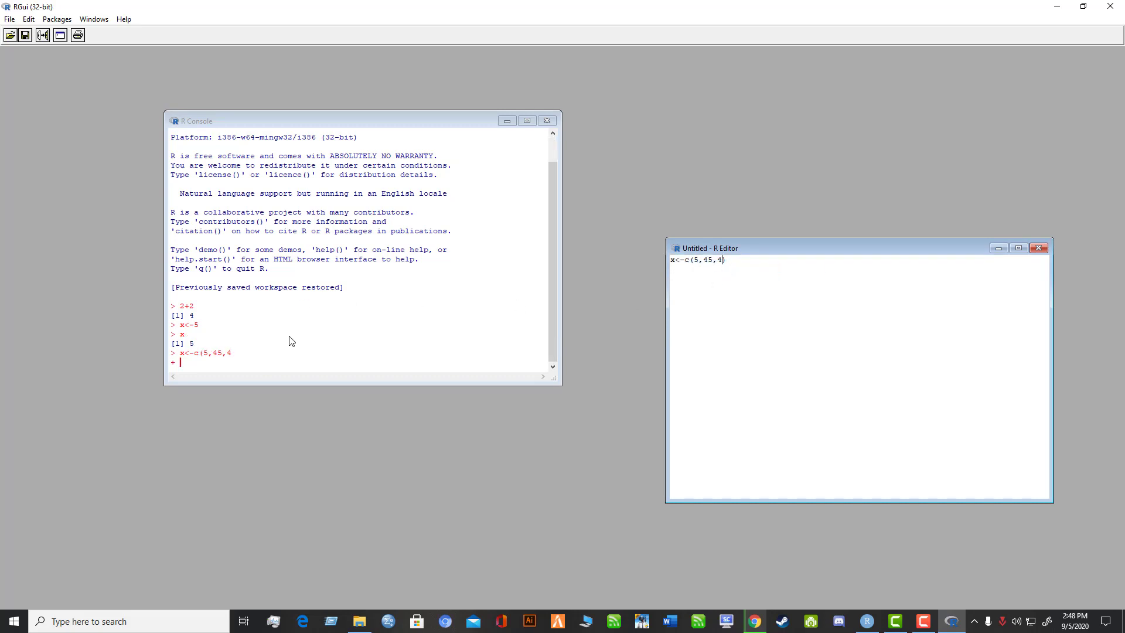
- Complete the open vector command in the R console with a closing parenthesis
{"action": "left_click", "coordinate": [184, 362]}
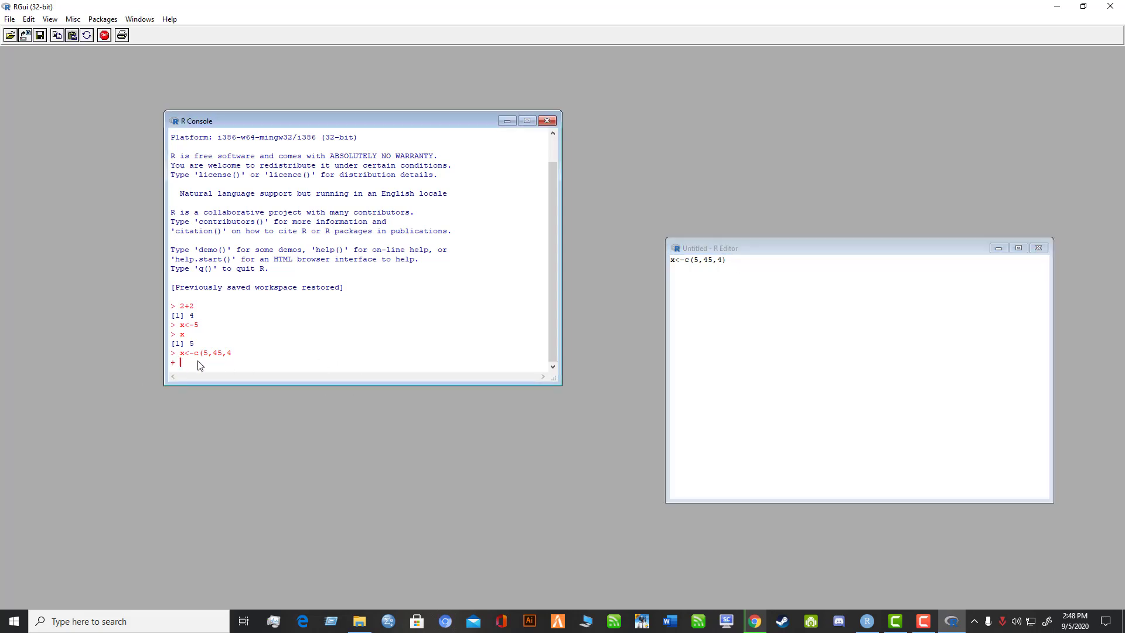
{"action": "type", "text": ")"}
{"action": "key", "text": "Return"}
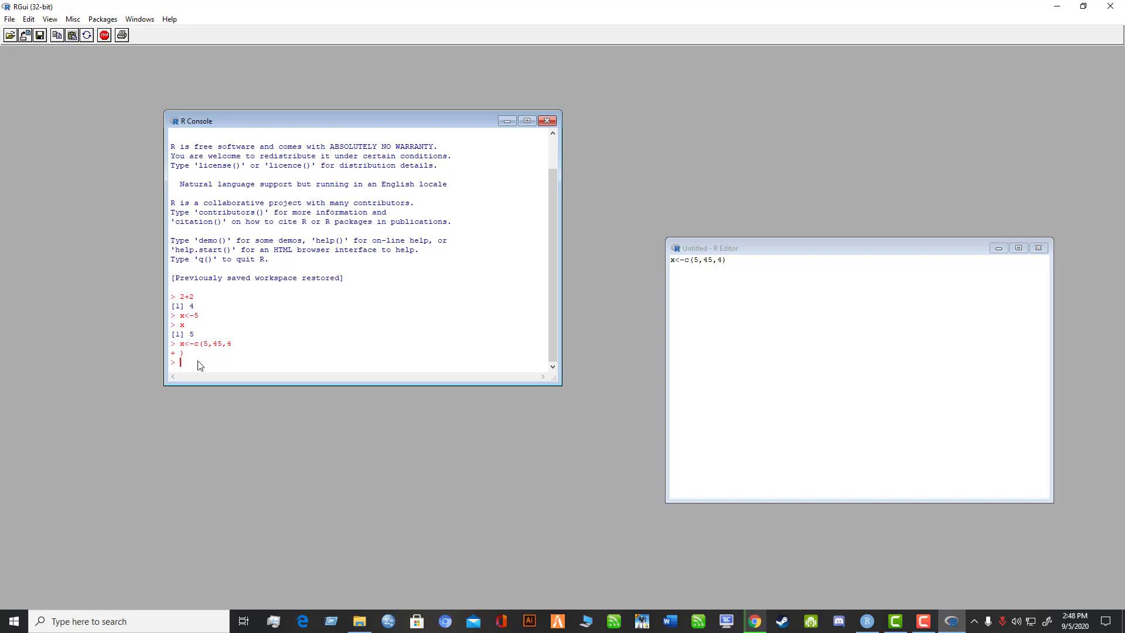
- Select the whole x<-c(5,45,4) line in the script and run it in the console
{"action": "left_click", "coordinate": [734, 266]}
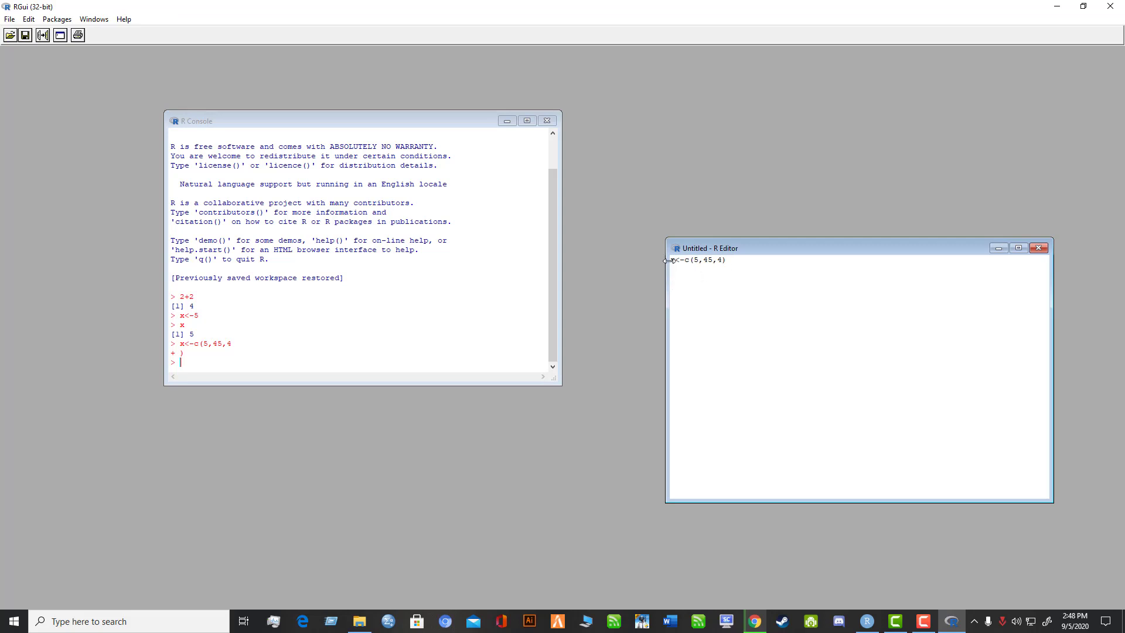
{"action": "left_click_drag", "start_coordinate": [735, 260], "coordinate": [669, 262]}
{"action": "key", "text": "ctrl+r"}
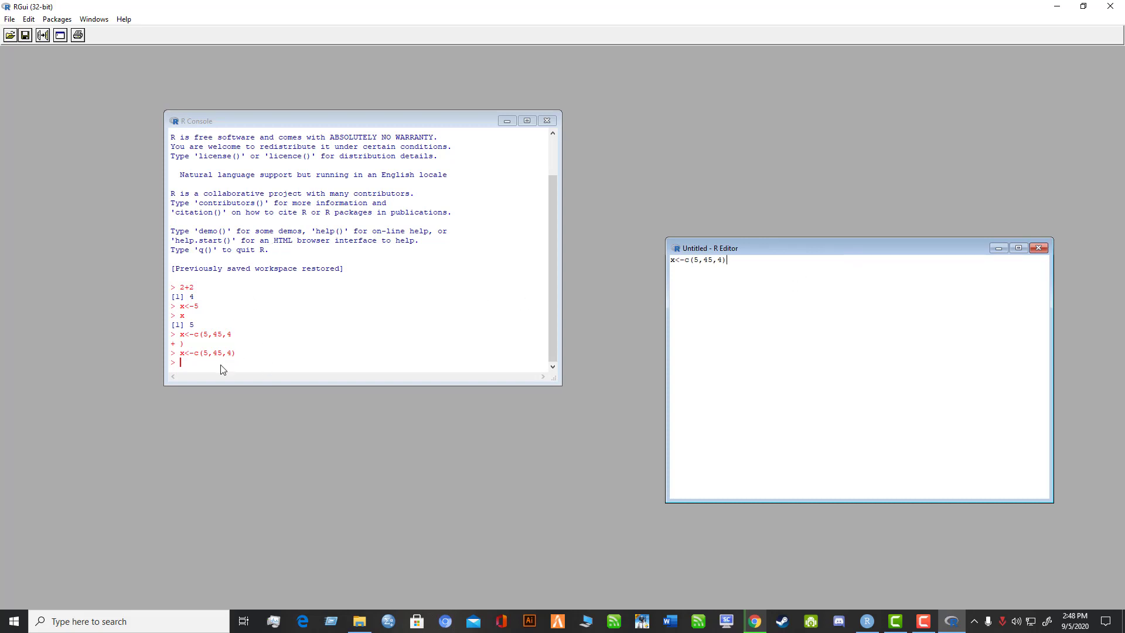
{"action": "left_click_drag", "start_coordinate": [723, 261], "coordinate": [666, 263]}
{"action": "right_click", "coordinate": [694, 263]}
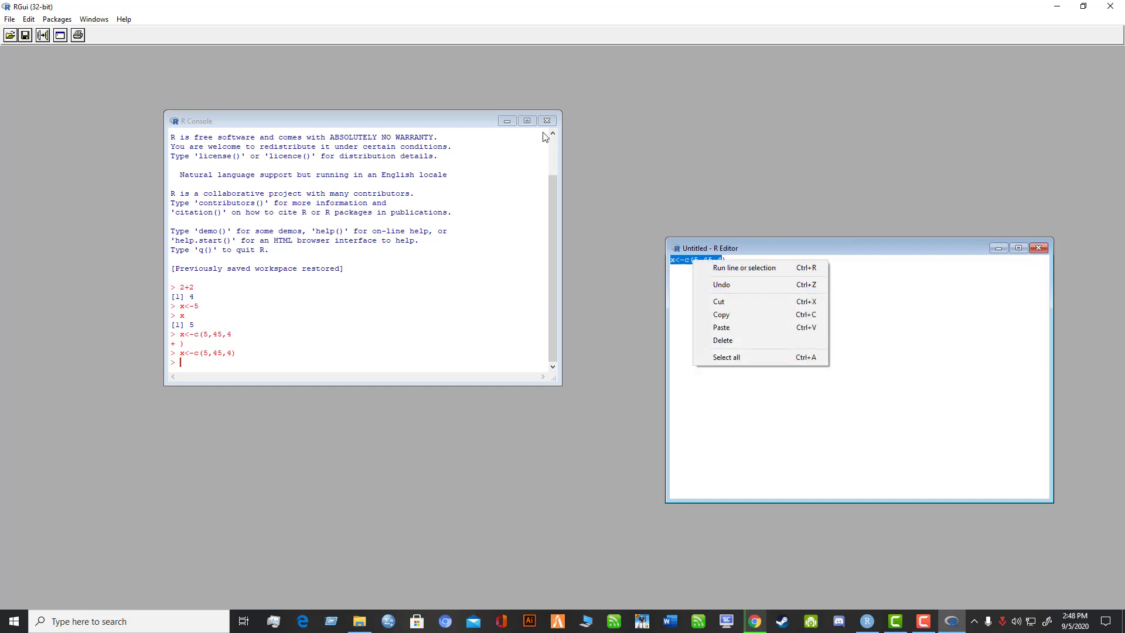
{"action": "left_click", "coordinate": [714, 141]}
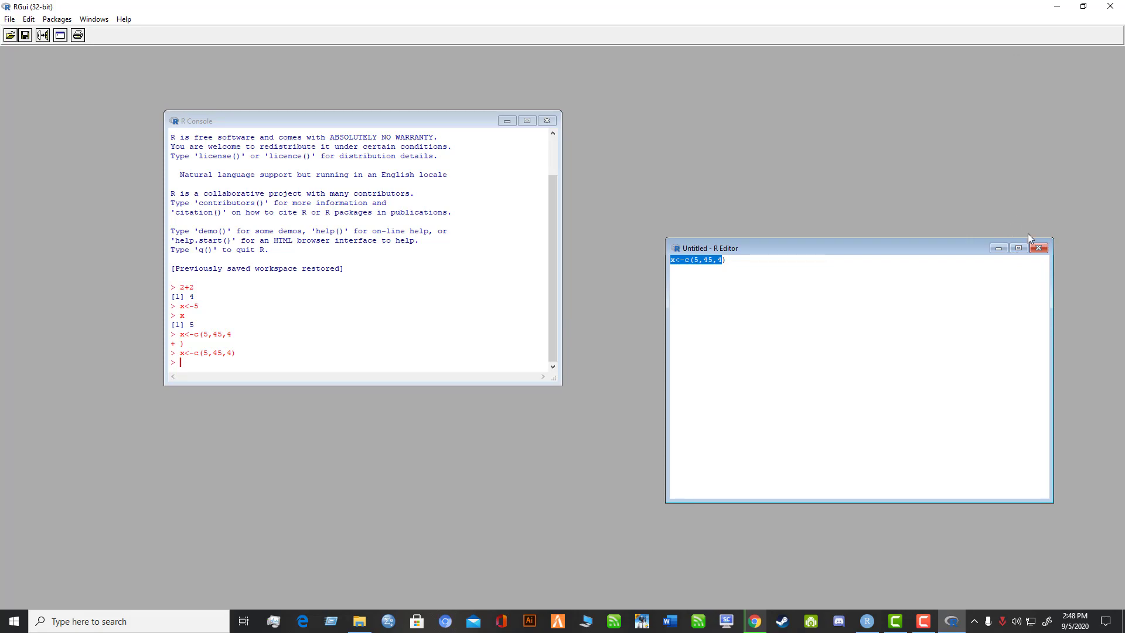
- Minimize the script editor and RGui, and switch to the "difference between r and rstudio" search results in Chrome
{"action": "left_click", "coordinate": [998, 248]}
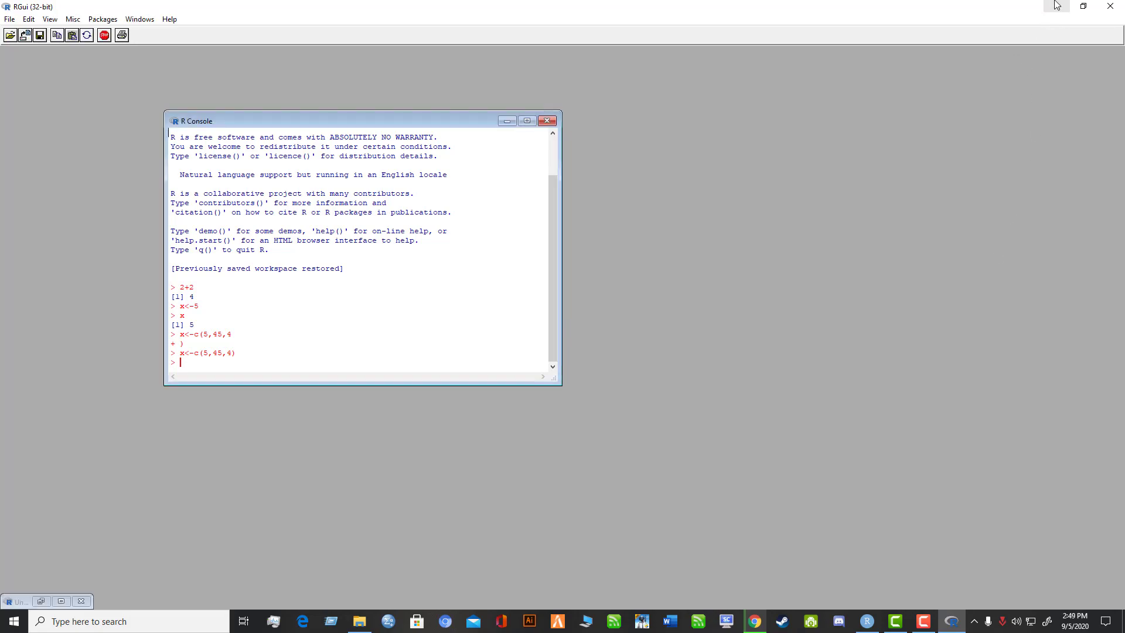
{"action": "left_click", "coordinate": [1057, 5]}
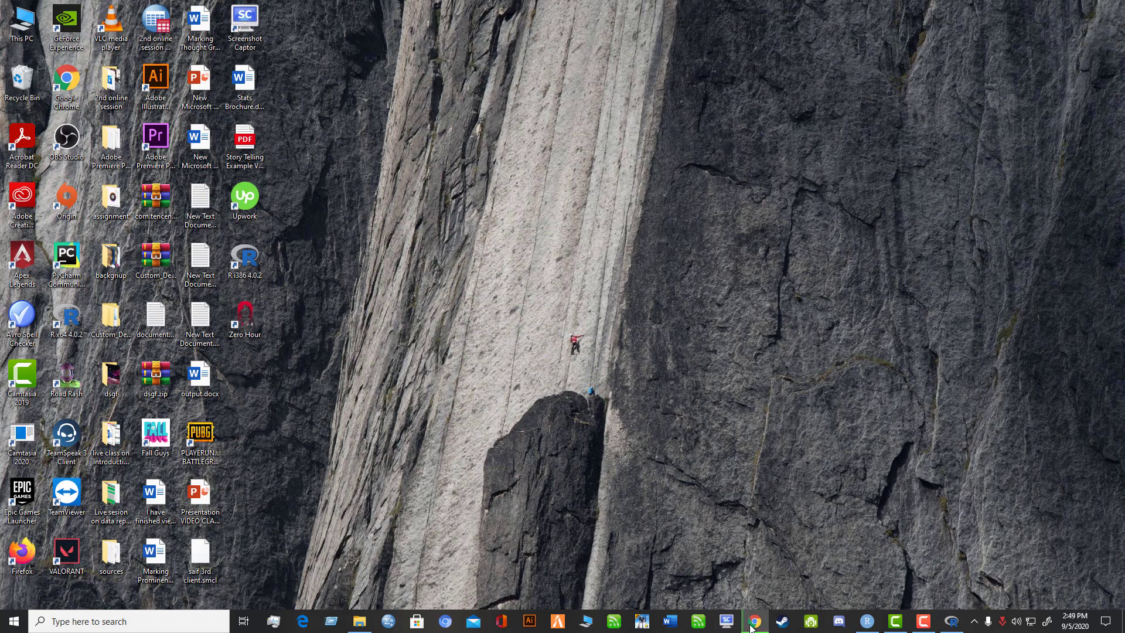
{"action": "left_click", "coordinate": [755, 623]}
{"action": "left_click", "coordinate": [88, 10]}
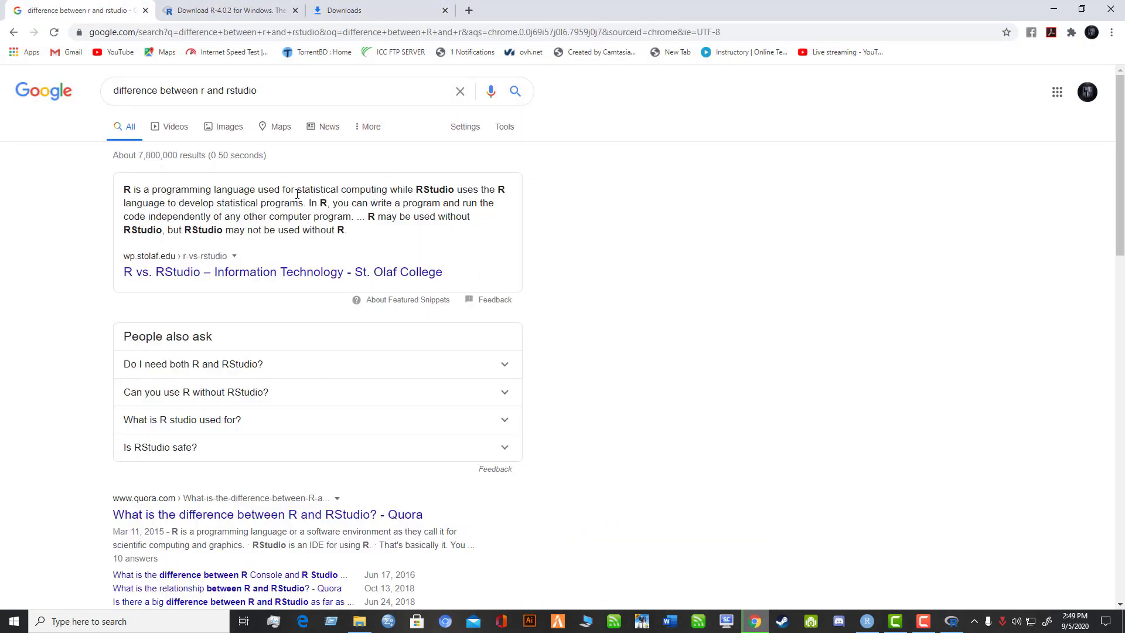
- Read the featured snippet on how R and RStudio differ and whether each can be used without the other
{"action": "left_click_drag", "start_coordinate": [124, 189], "coordinate": [457, 203]}
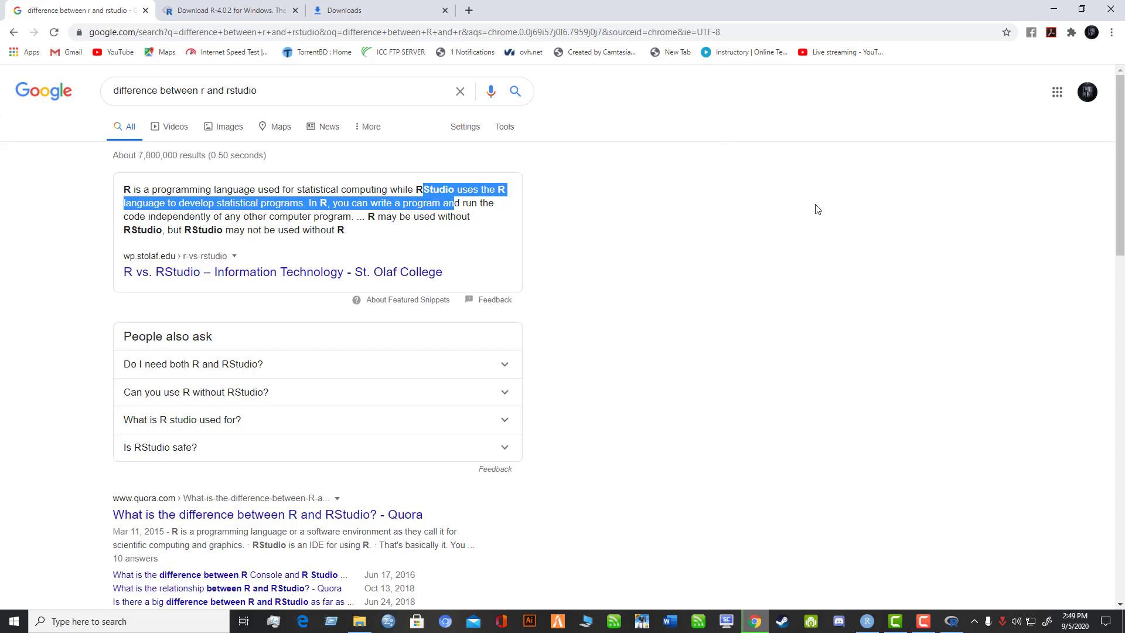
{"action": "left_click", "coordinate": [453, 212]}
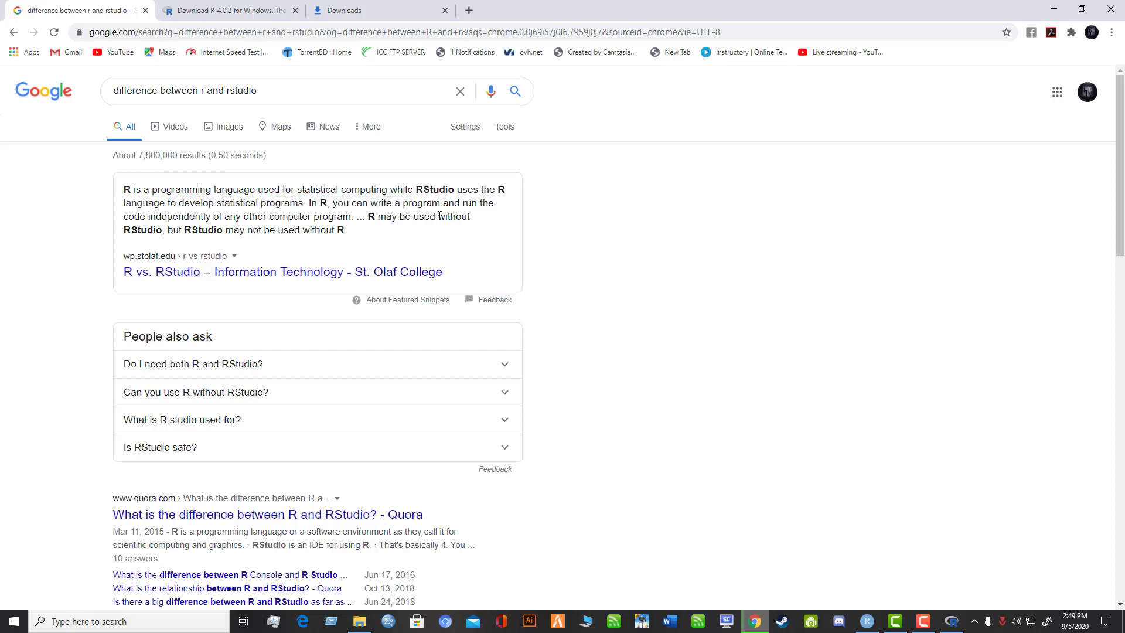
{"action": "left_click_drag", "start_coordinate": [368, 217], "coordinate": [375, 217]}
{"action": "left_click", "coordinate": [951, 621]}
{"action": "left_click_drag", "start_coordinate": [180, 226], "coordinate": [358, 243]}
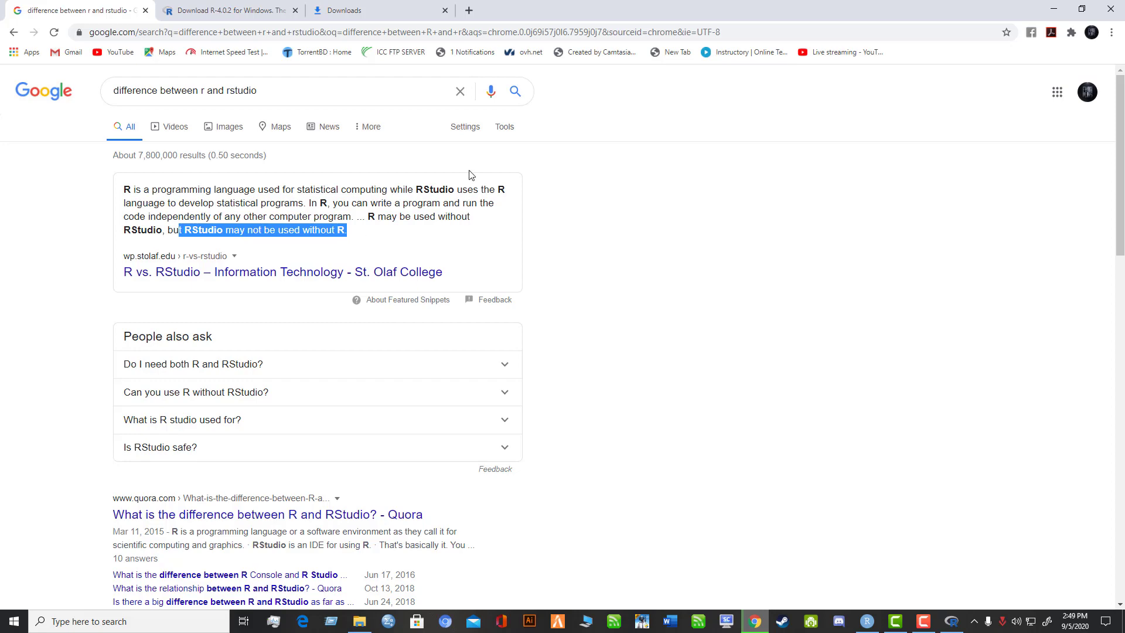
- Search Google for "Download R studio" in a new tab and open the RStudio download page from rstudio.com
{"action": "left_click", "coordinate": [469, 10]}
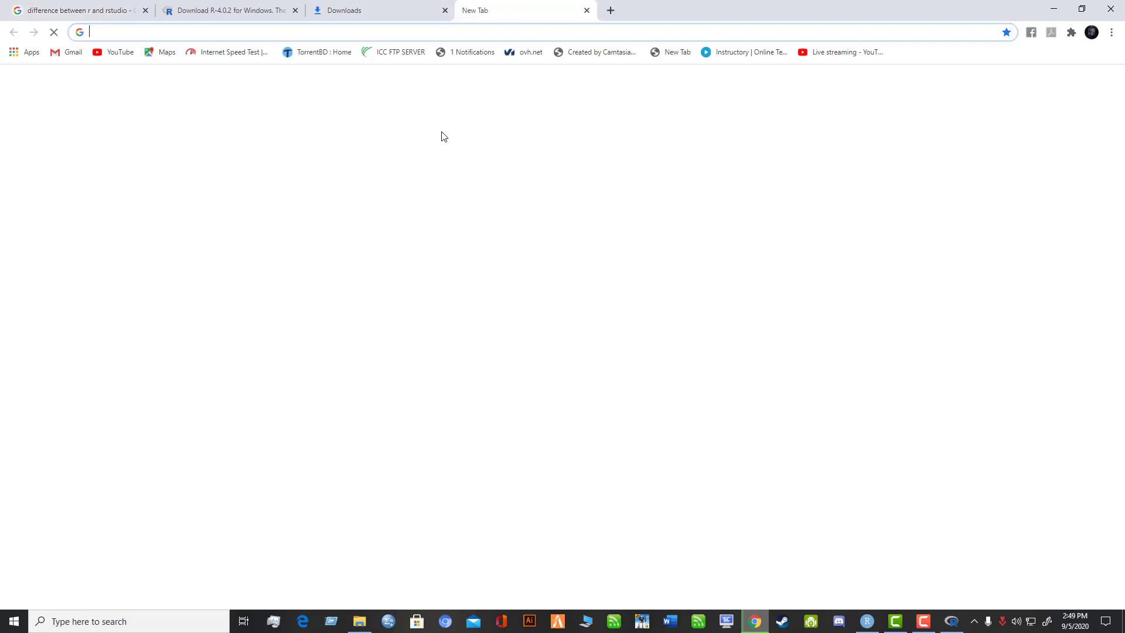
{"action": "type", "text": "Dow"}
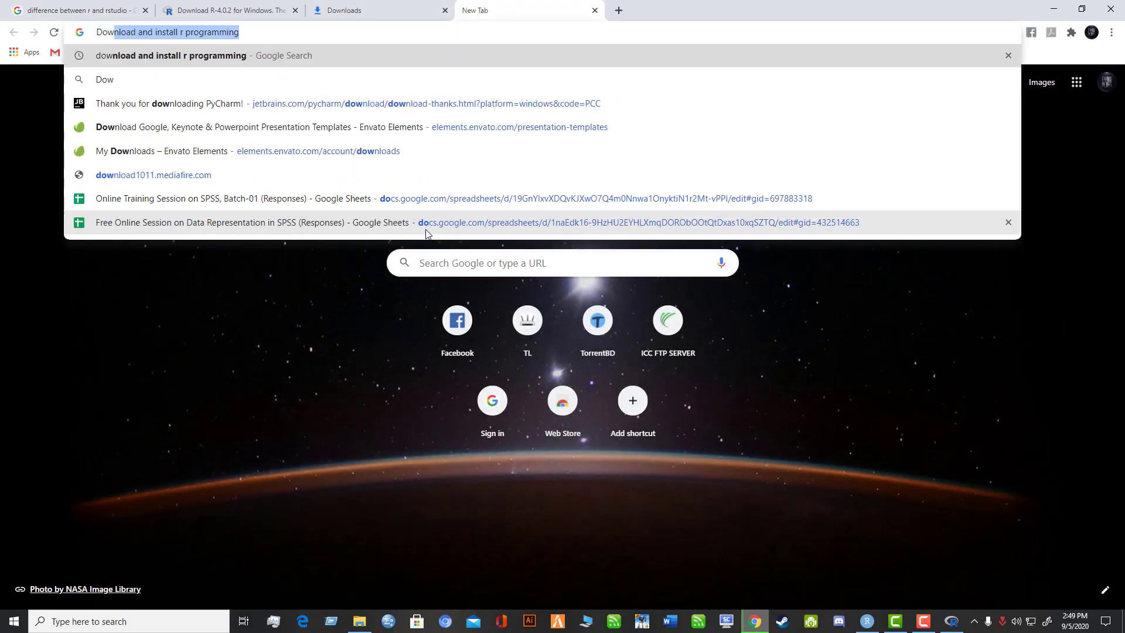
{"action": "type", "text": "nload R "}
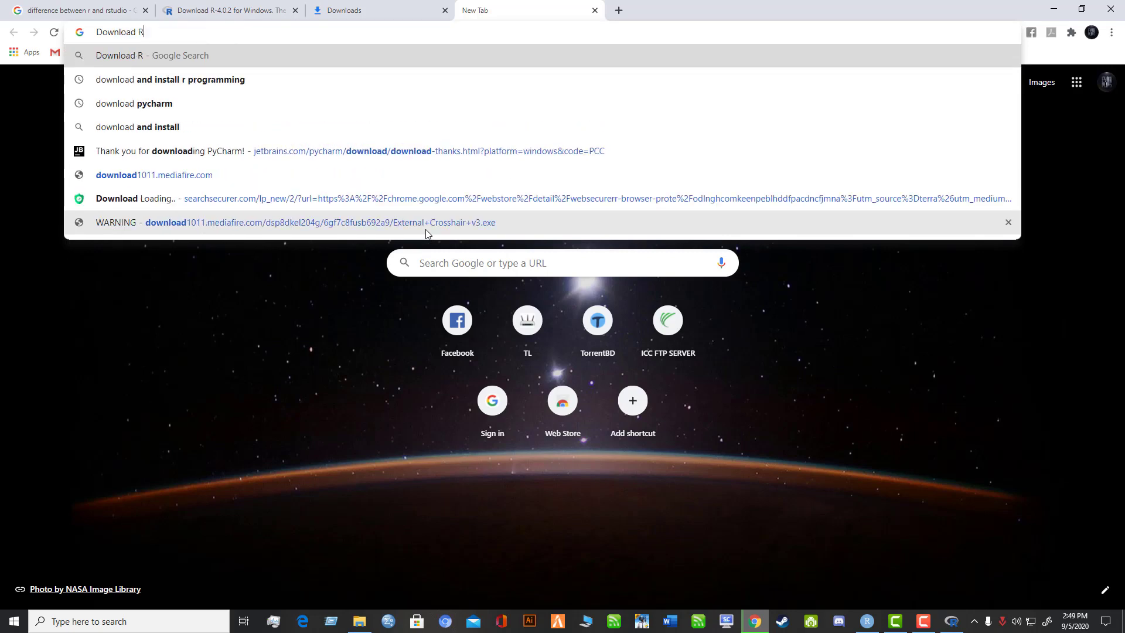
{"action": "type", "text": "studio"}
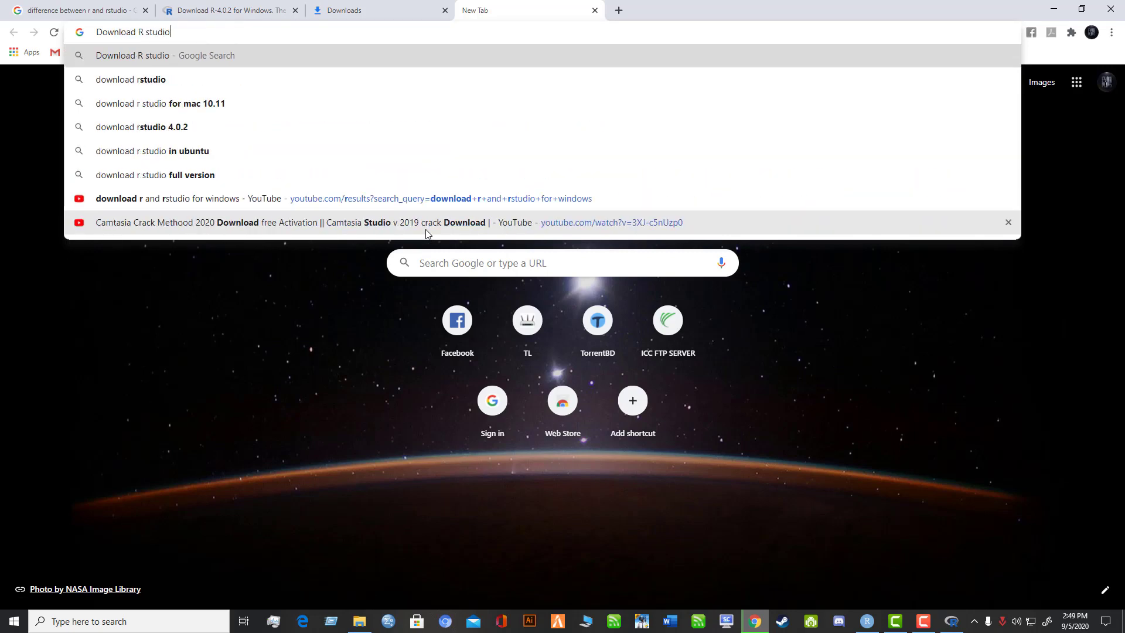
{"action": "key", "text": "Return"}
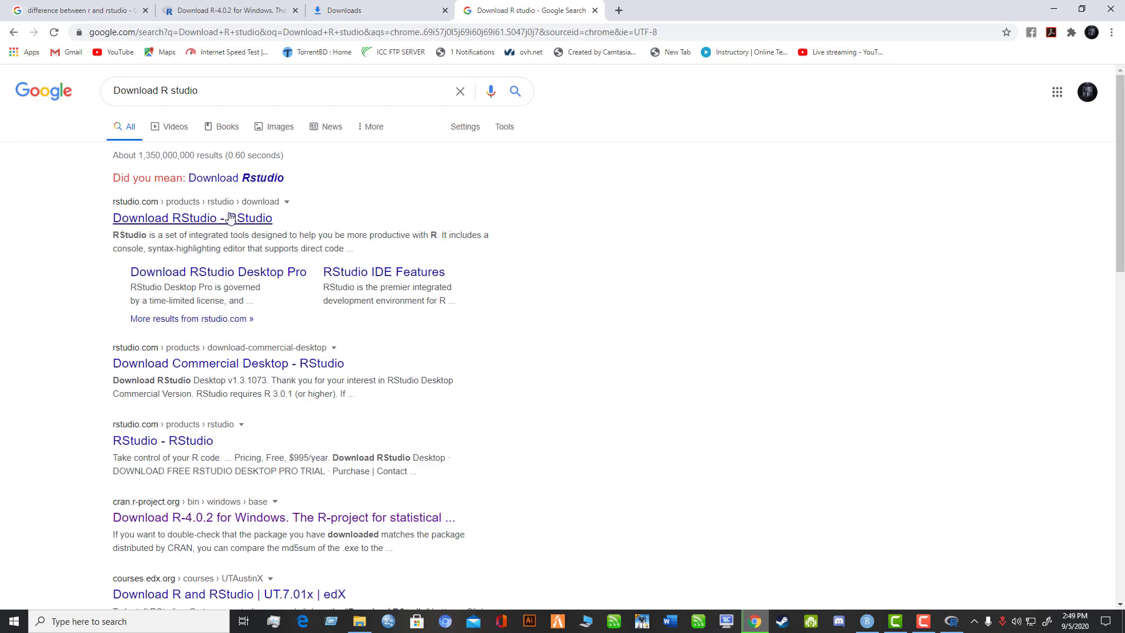
{"action": "left_click", "coordinate": [230, 218]}
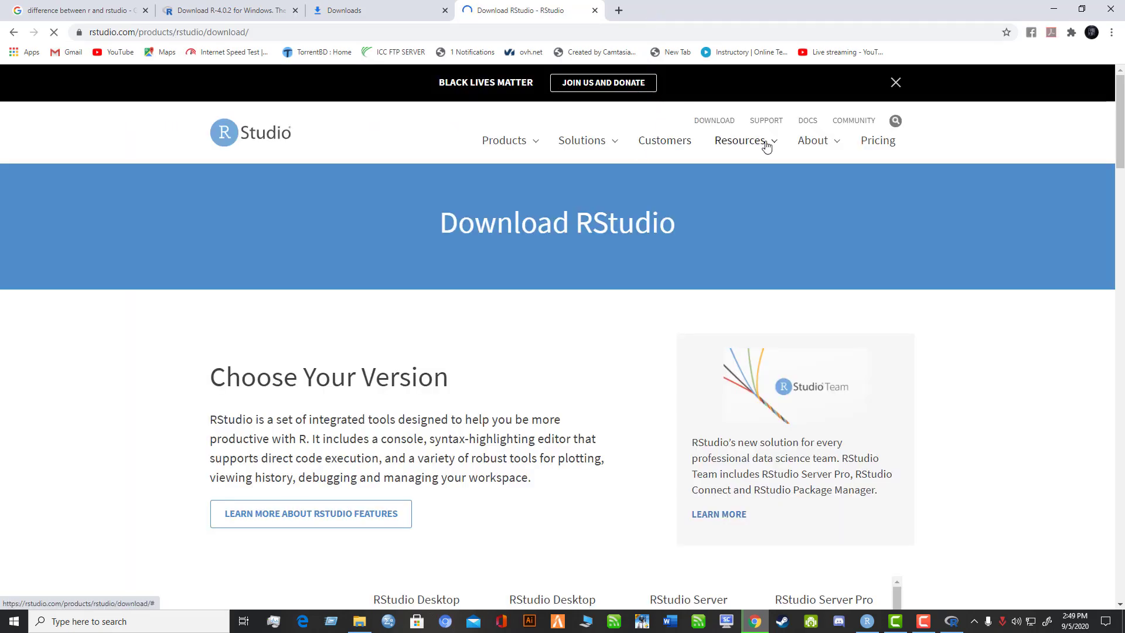
- Compare the RStudio versions and choose the download of the free RStudio Desktop with Open Source License
{"action": "mouse_move", "coordinate": [814, 141]}
{"action": "scroll", "coordinate": [416, 312], "scroll_direction": "down", "scroll_amount": 5}
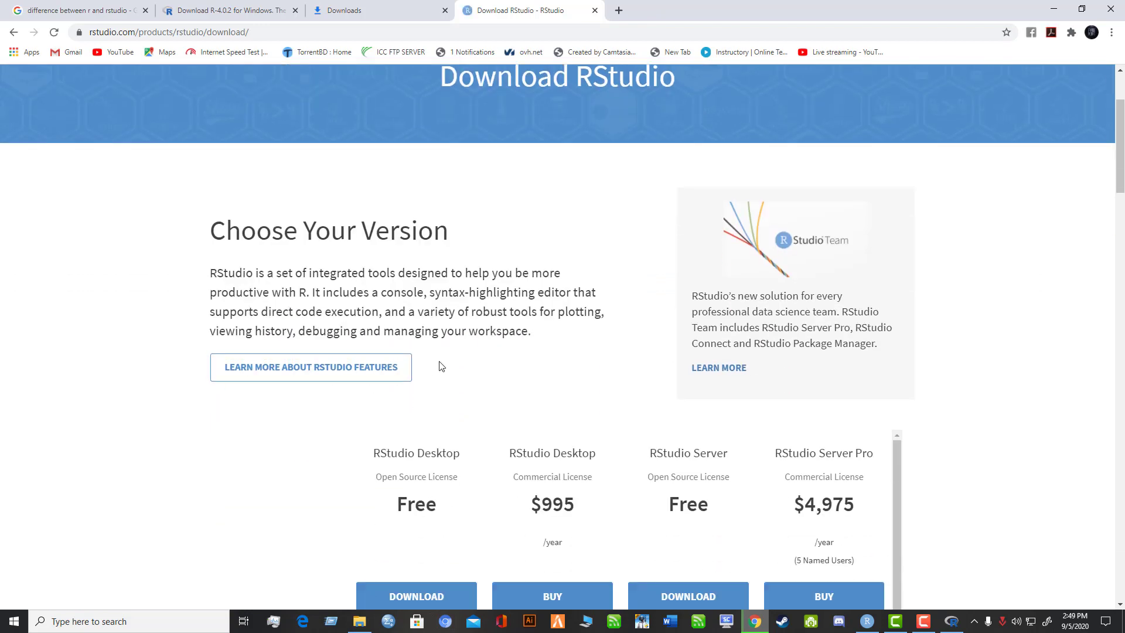
{"action": "scroll", "coordinate": [463, 357], "scroll_direction": "down", "scroll_amount": 1}
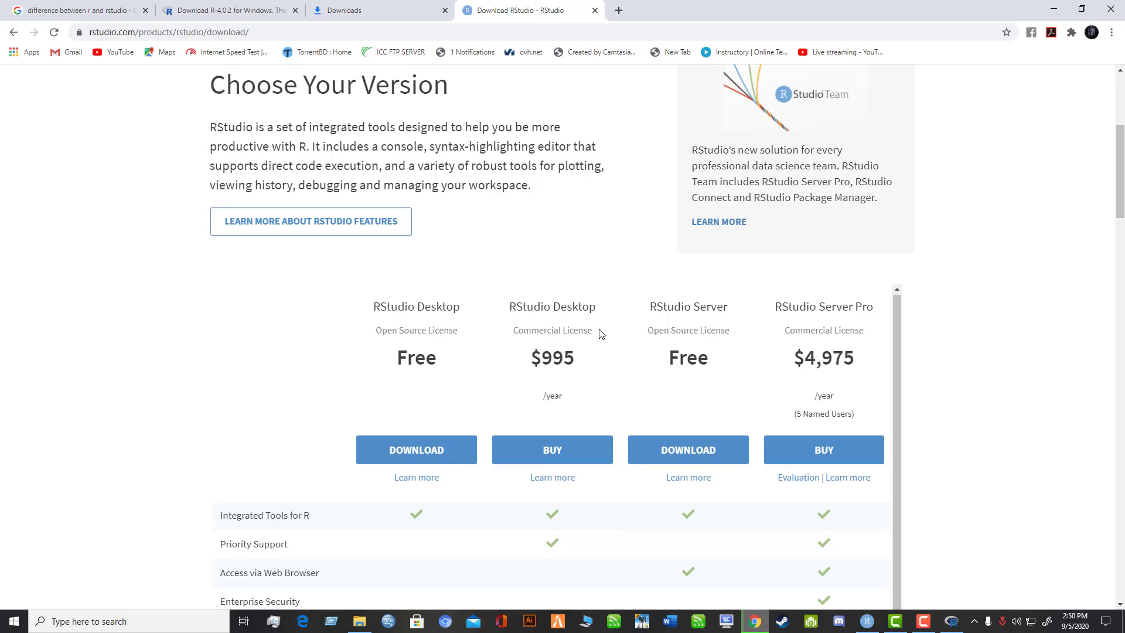
{"action": "scroll", "coordinate": [574, 398], "scroll_direction": "down", "scroll_amount": 3}
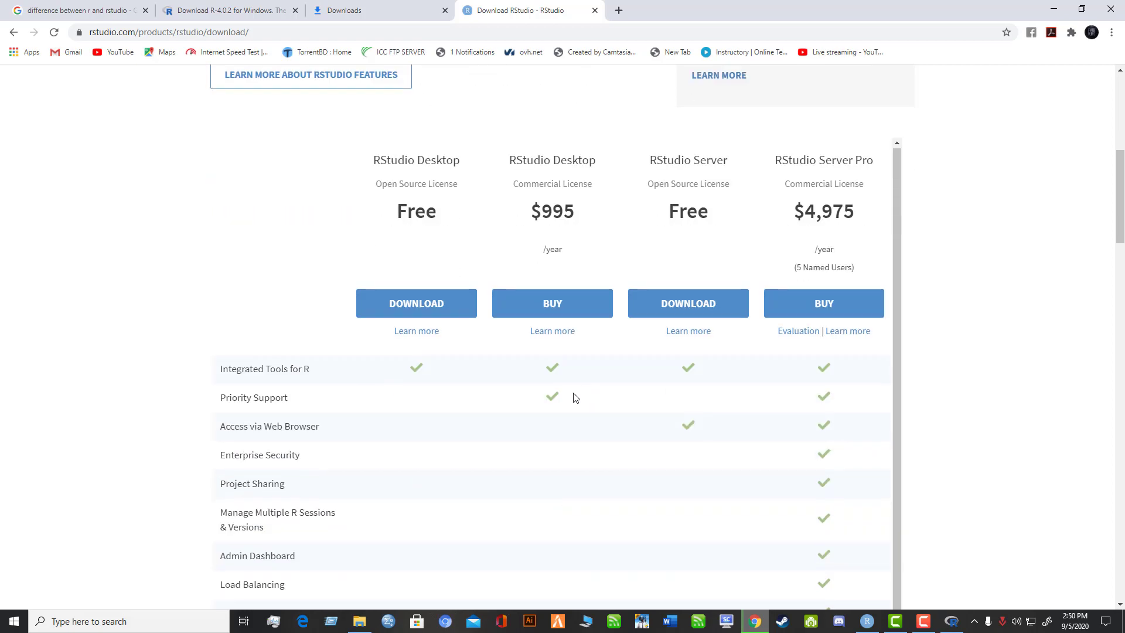
{"action": "left_click", "coordinate": [441, 314]}
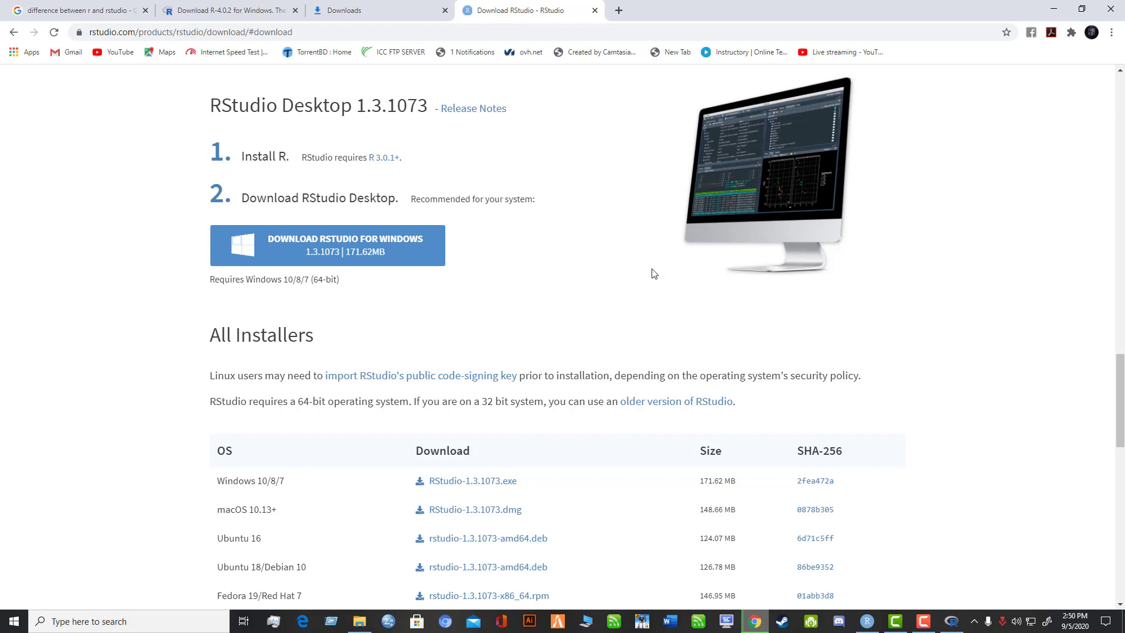
- Review the available installers and download RStudio Desktop 1.3.1073 for Windows
{"action": "scroll", "coordinate": [319, 292], "scroll_direction": "up", "scroll_amount": 3}
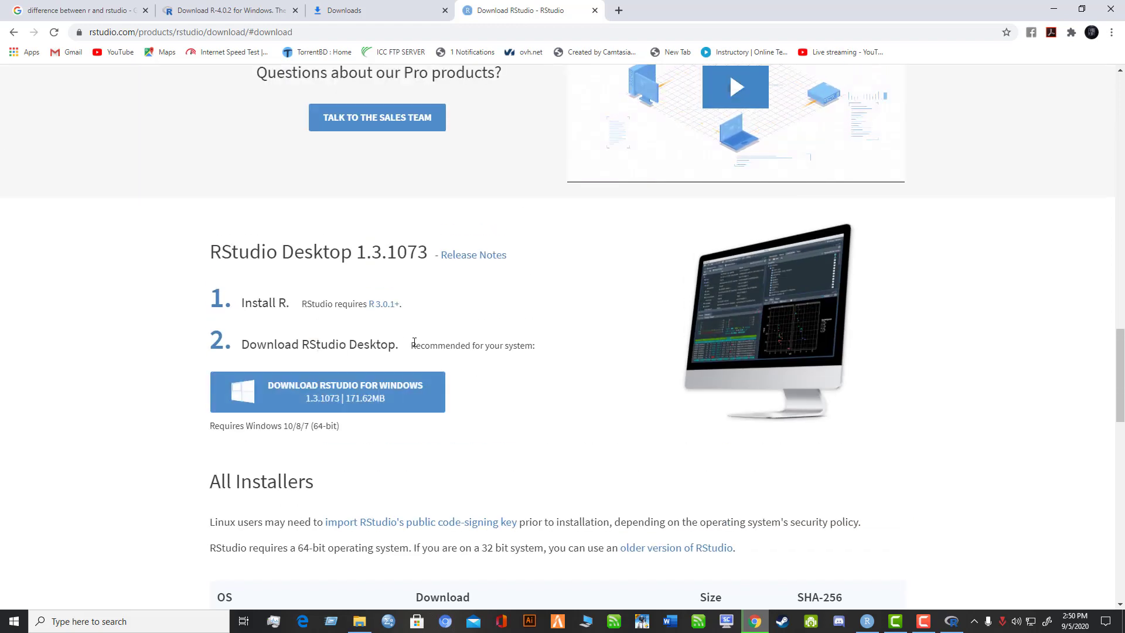
{"action": "scroll", "coordinate": [361, 325], "scroll_direction": "down", "scroll_amount": 3}
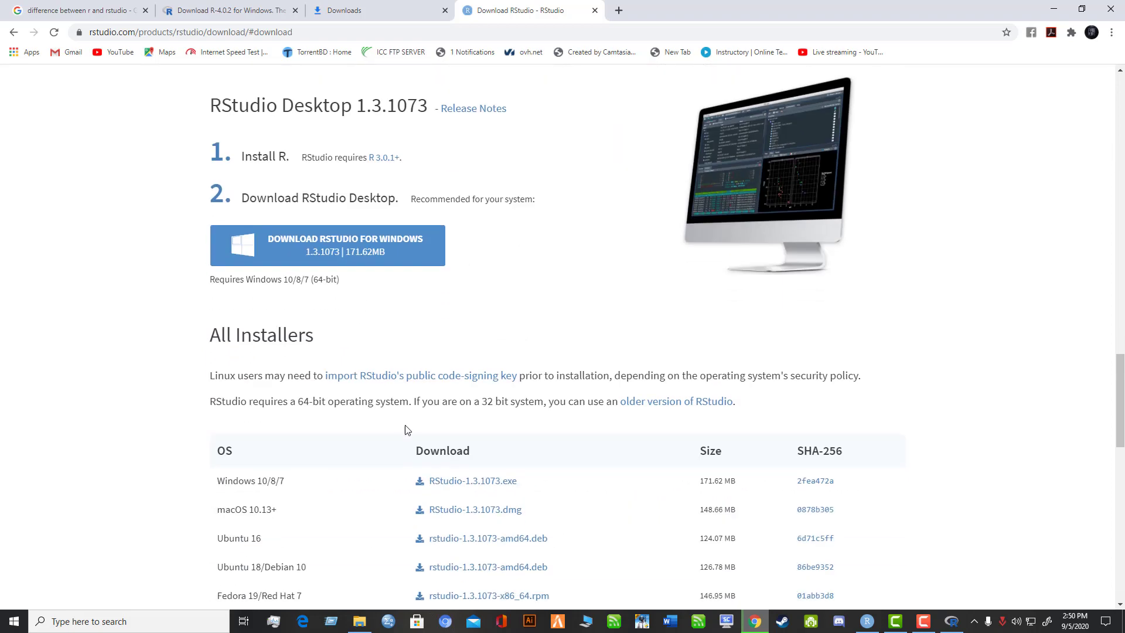
{"action": "scroll", "coordinate": [405, 429], "scroll_direction": "down", "scroll_amount": 5}
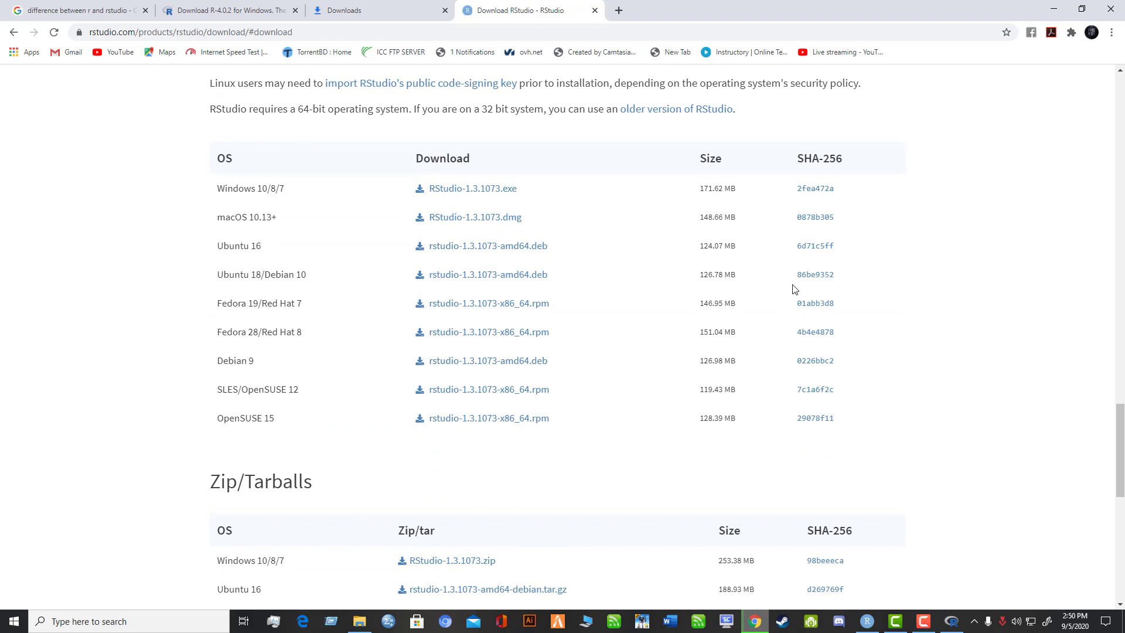
{"action": "scroll", "coordinate": [780, 290], "scroll_direction": "down", "scroll_amount": 3}
{"action": "scroll", "coordinate": [310, 484], "scroll_direction": "up", "scroll_amount": 3}
{"action": "scroll", "coordinate": [457, 324], "scroll_direction": "up", "scroll_amount": 10}
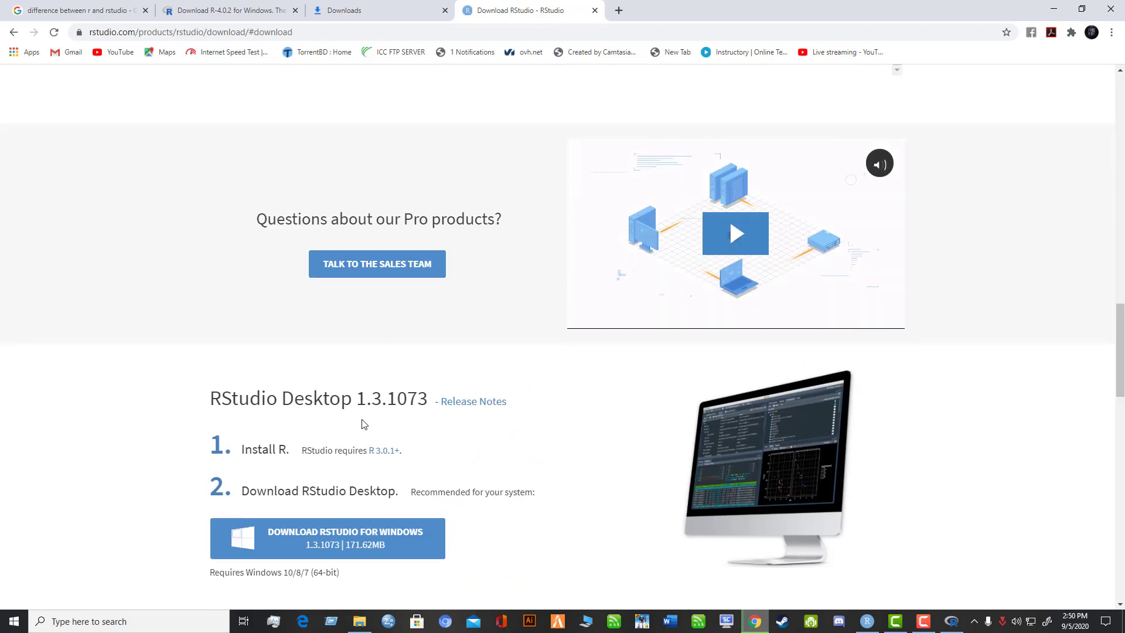
{"action": "left_click", "coordinate": [386, 549]}
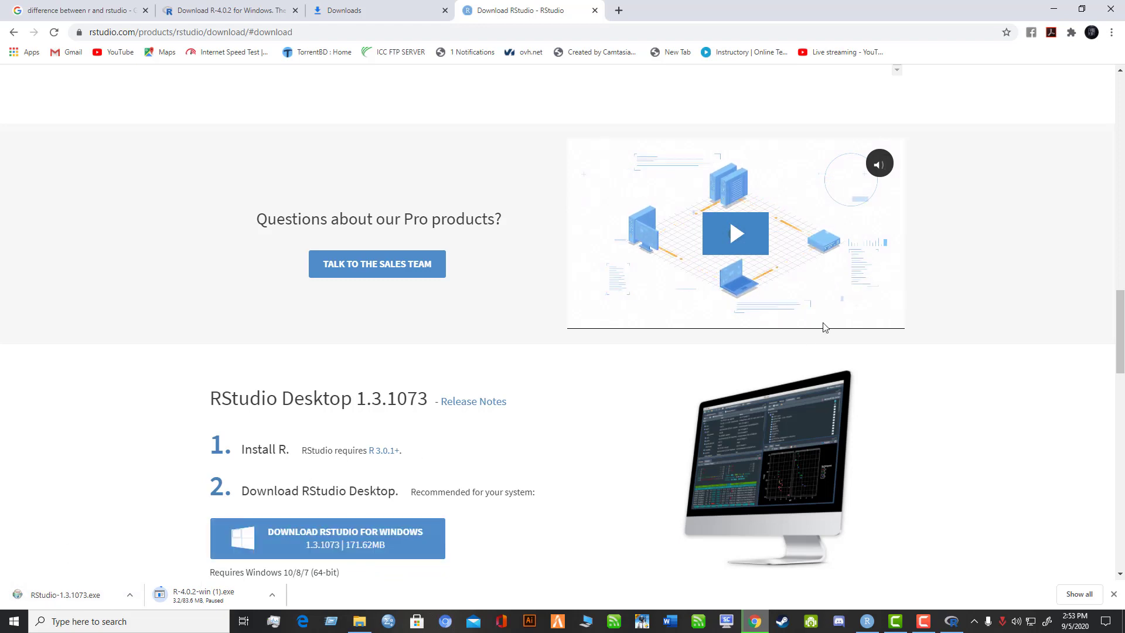
- Try to launch the downloaded RStudio-1.3.1073.exe installer from the browser
{"action": "left_click", "coordinate": [130, 596]}
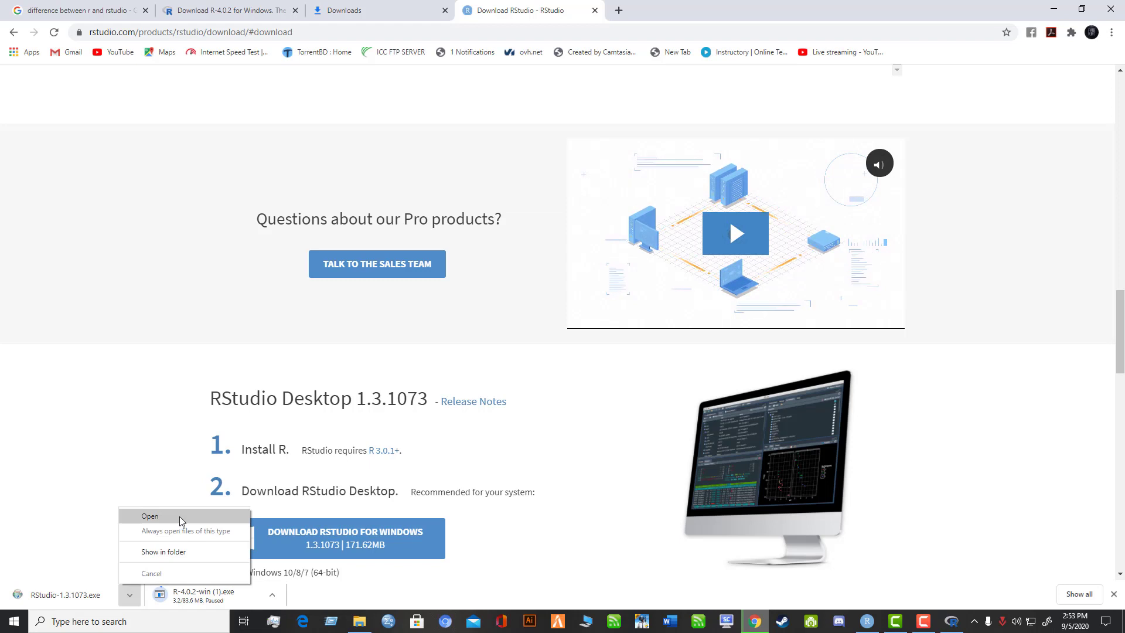
{"action": "left_click", "coordinate": [150, 515]}
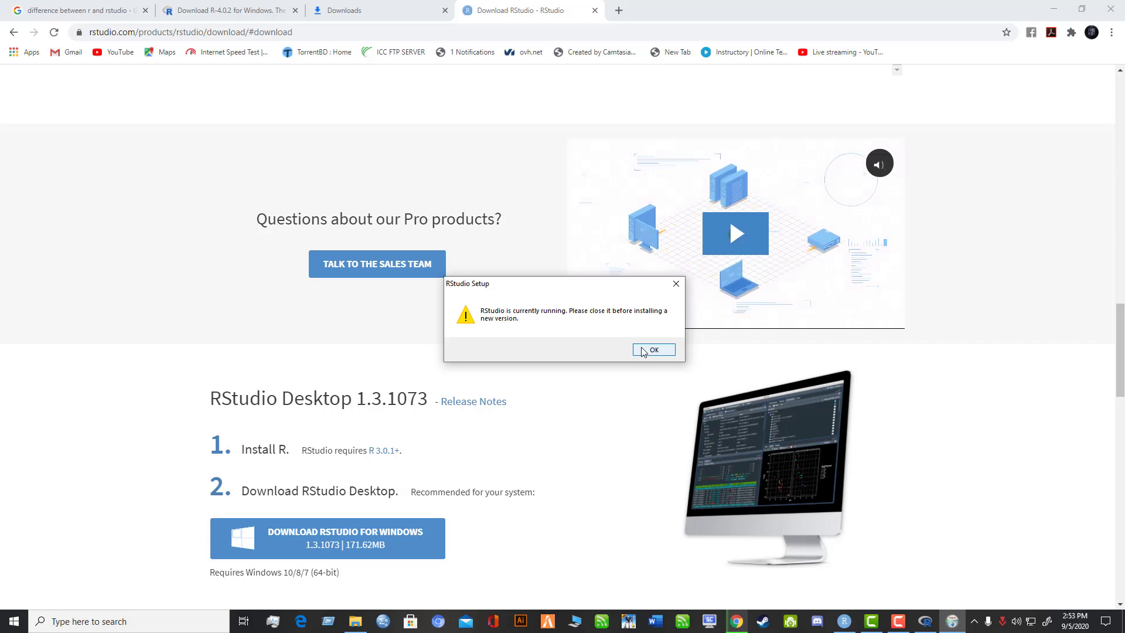
{"action": "left_click", "coordinate": [650, 349]}
- Switch to the running RStudio session and close it, saving the changes to R for websites.R
{"action": "left_click", "coordinate": [939, 624]}
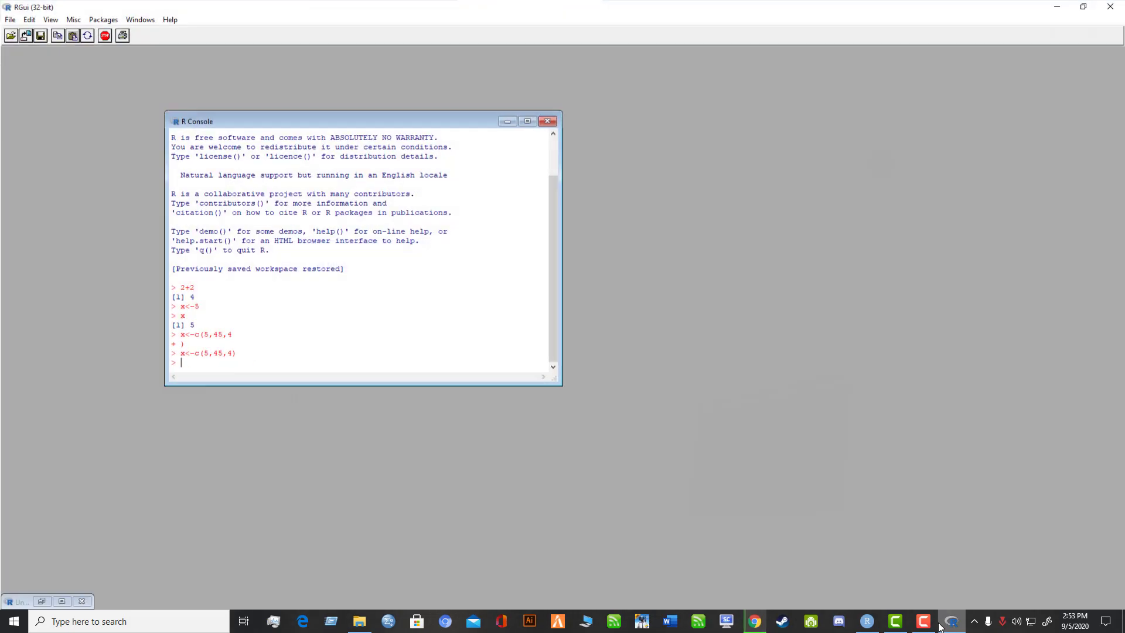
{"action": "left_click", "coordinate": [950, 622]}
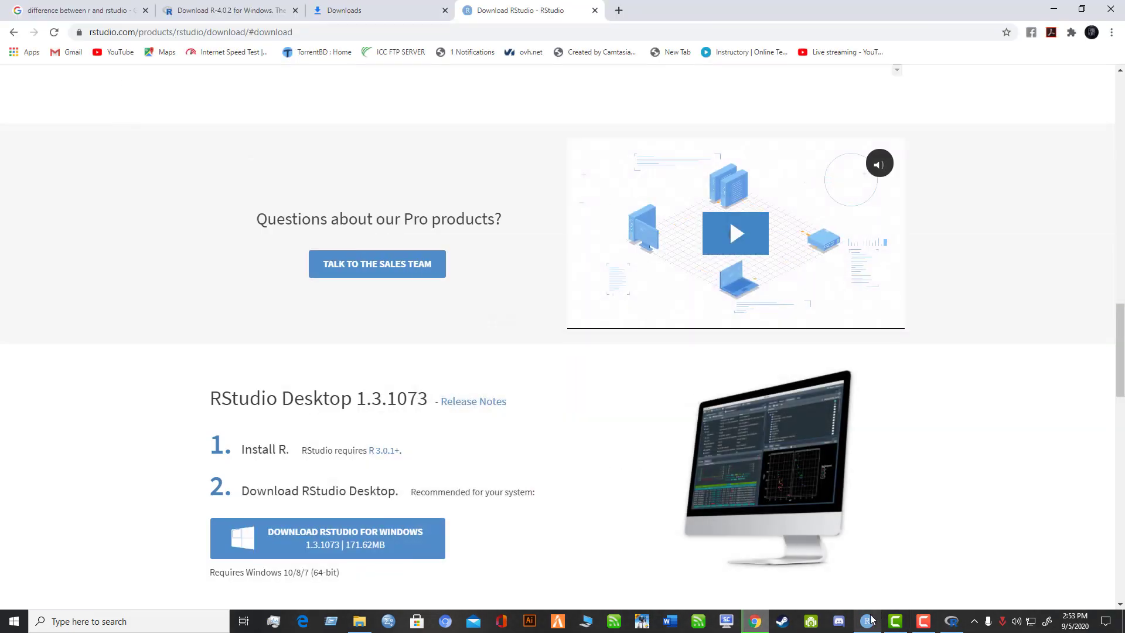
{"action": "left_click", "coordinate": [867, 621]}
{"action": "left_click", "coordinate": [1110, 6]}
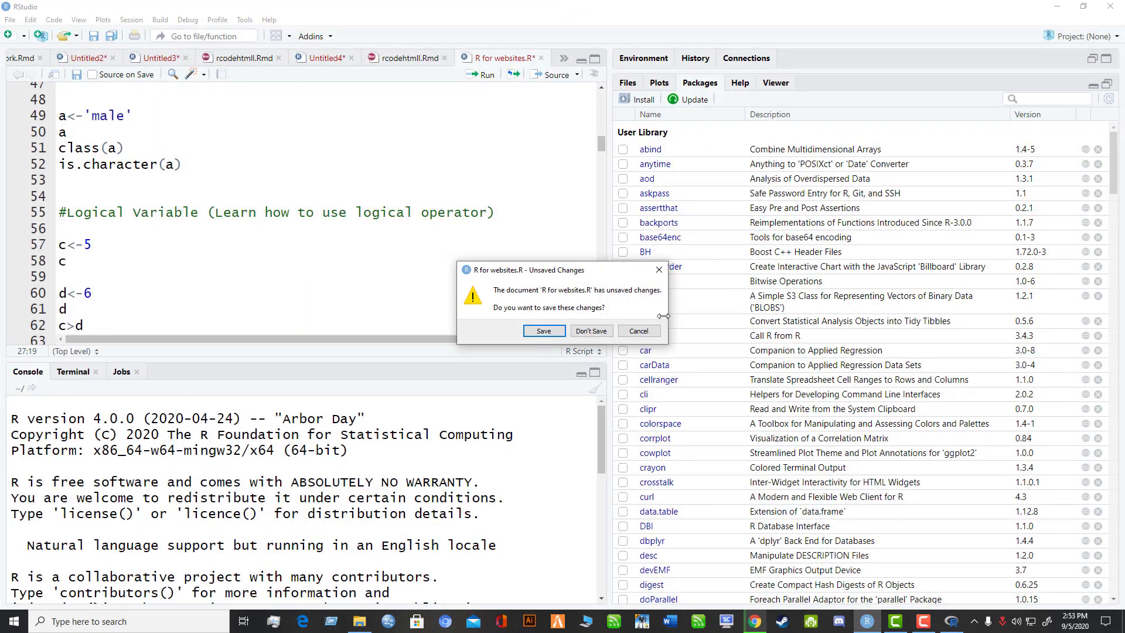
{"action": "left_click", "coordinate": [543, 331]}
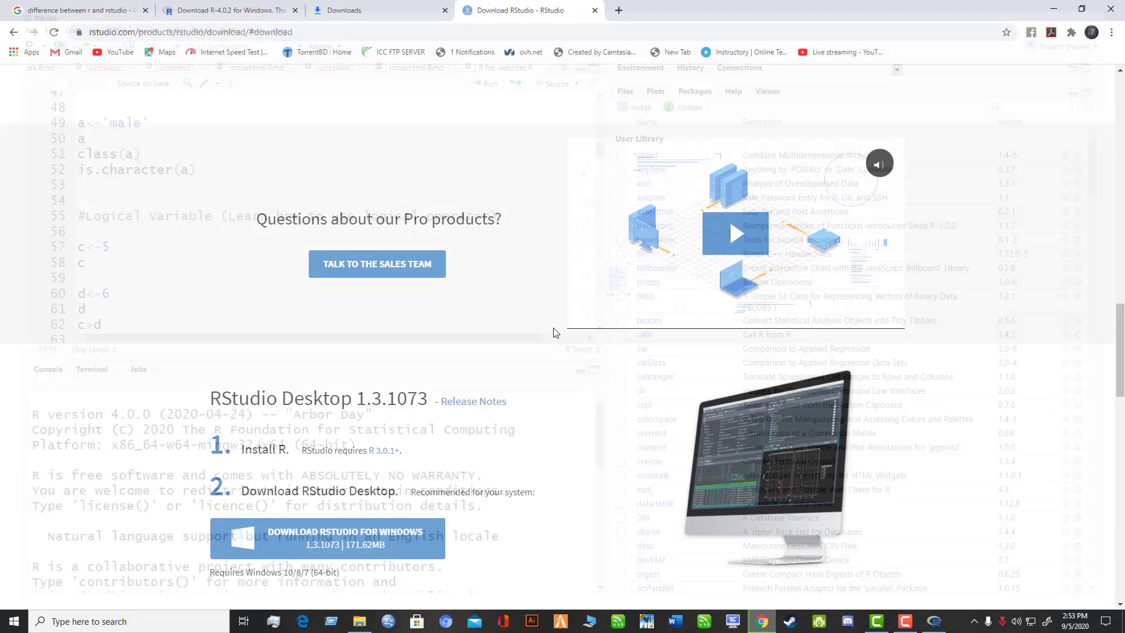
- Find RStudio-1.3.1073.exe in the browser's download list, show it in its folder and launch the installer
{"action": "left_click", "coordinate": [1112, 32]}
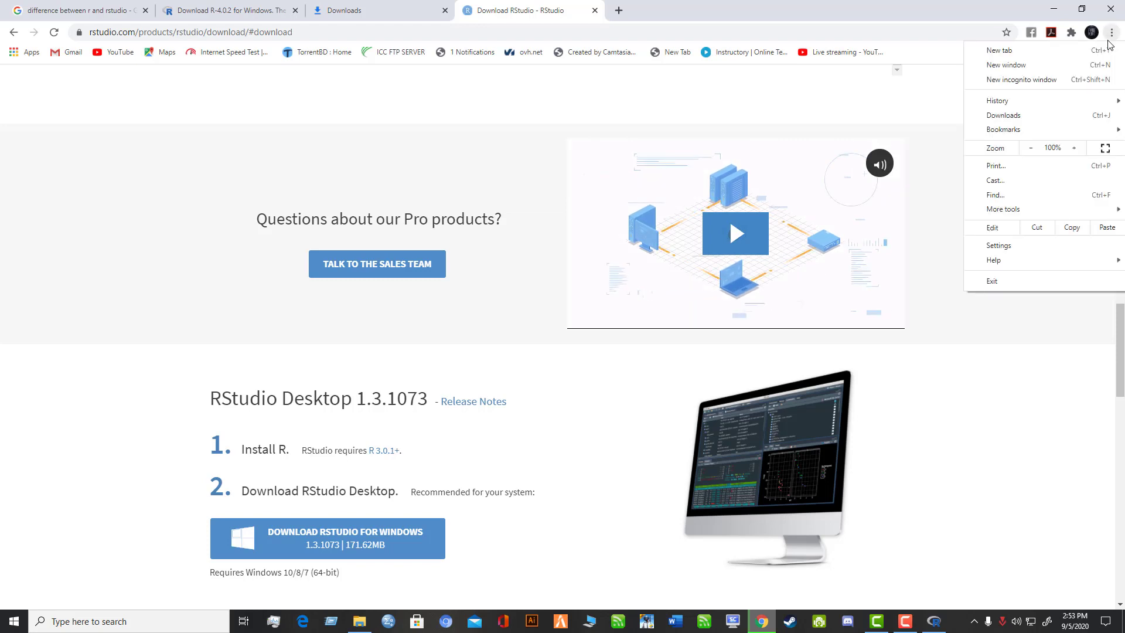
{"action": "left_click", "coordinate": [1071, 117]}
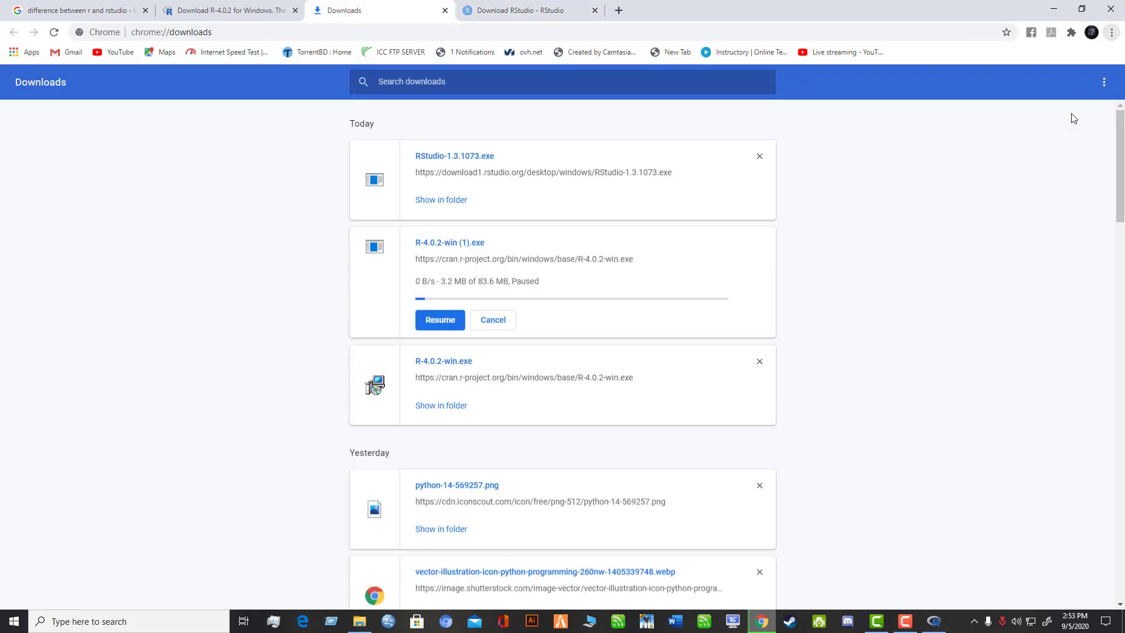
{"action": "left_click", "coordinate": [461, 201]}
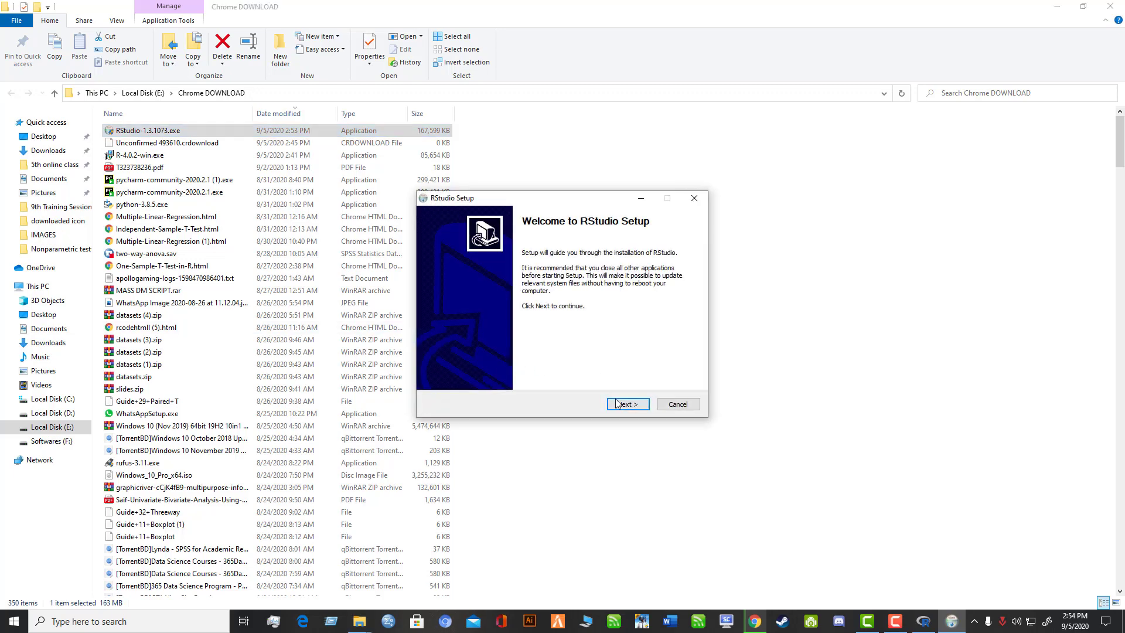
- Go through RStudio Setup with the default settings, keep the RStudio Start Menu folder and start the installation
{"action": "left_click", "coordinate": [618, 404]}
{"action": "left_click", "coordinate": [626, 411]}
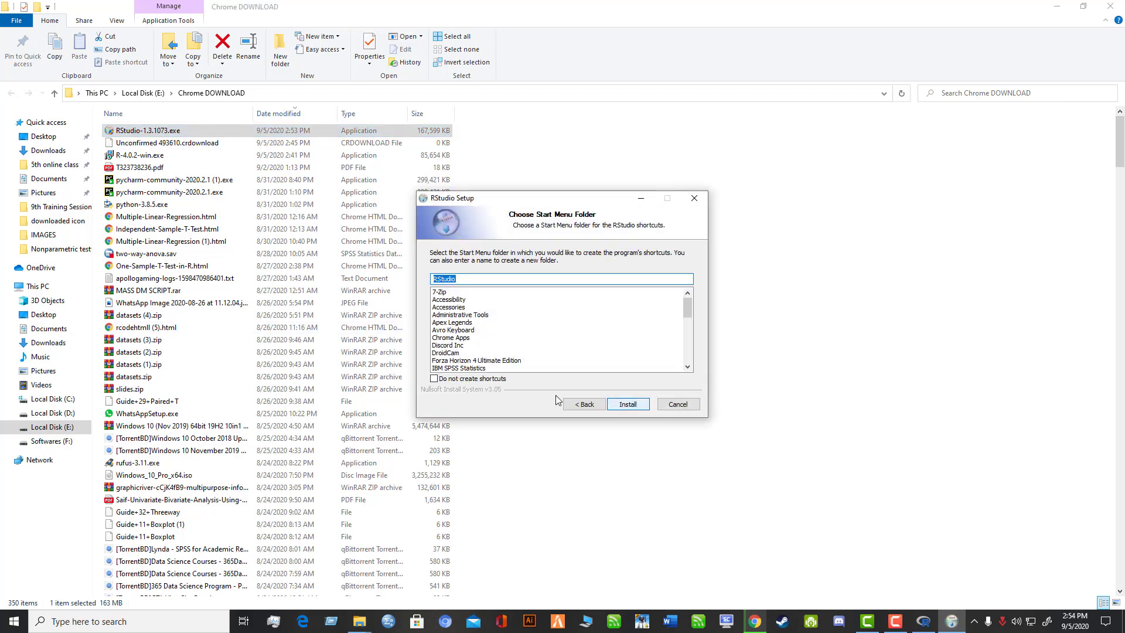
{"action": "left_click", "coordinate": [633, 405]}
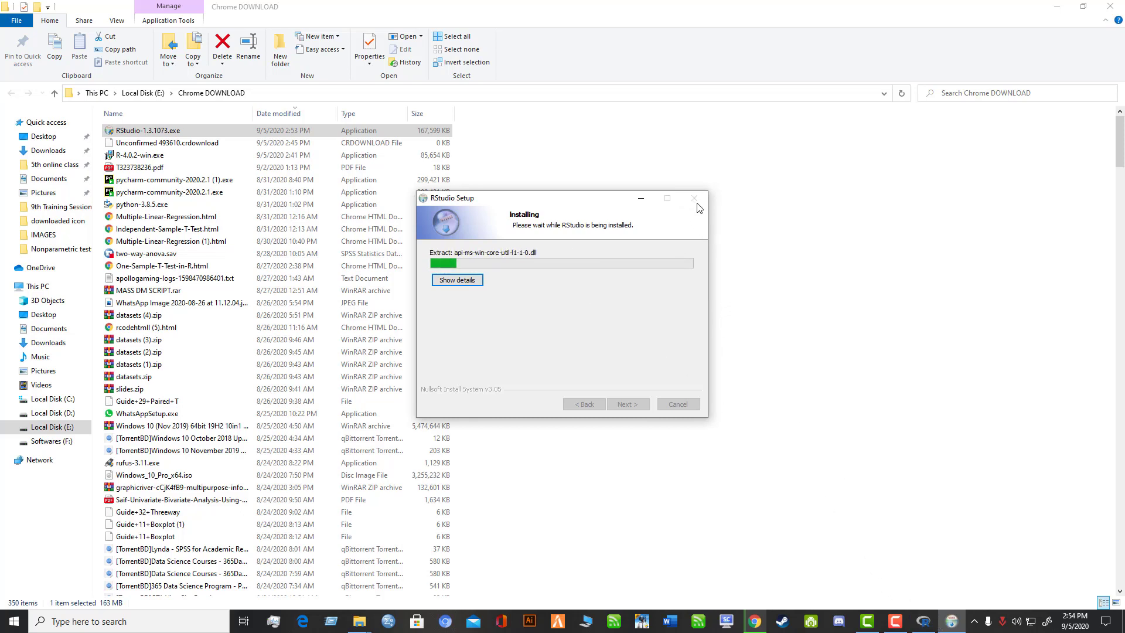
- Search Windows for "R" to look up the RStudio app, and dismiss the results
{"action": "left_click", "coordinate": [197, 620]}
{"action": "type", "text": "R"}
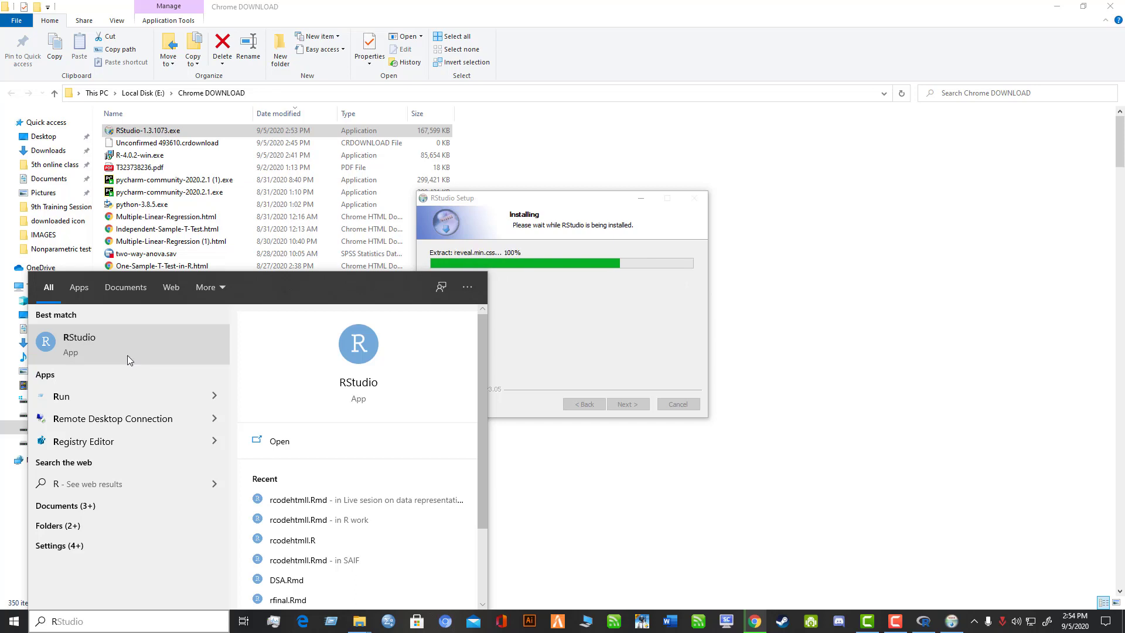
{"action": "left_click", "coordinate": [731, 334]}
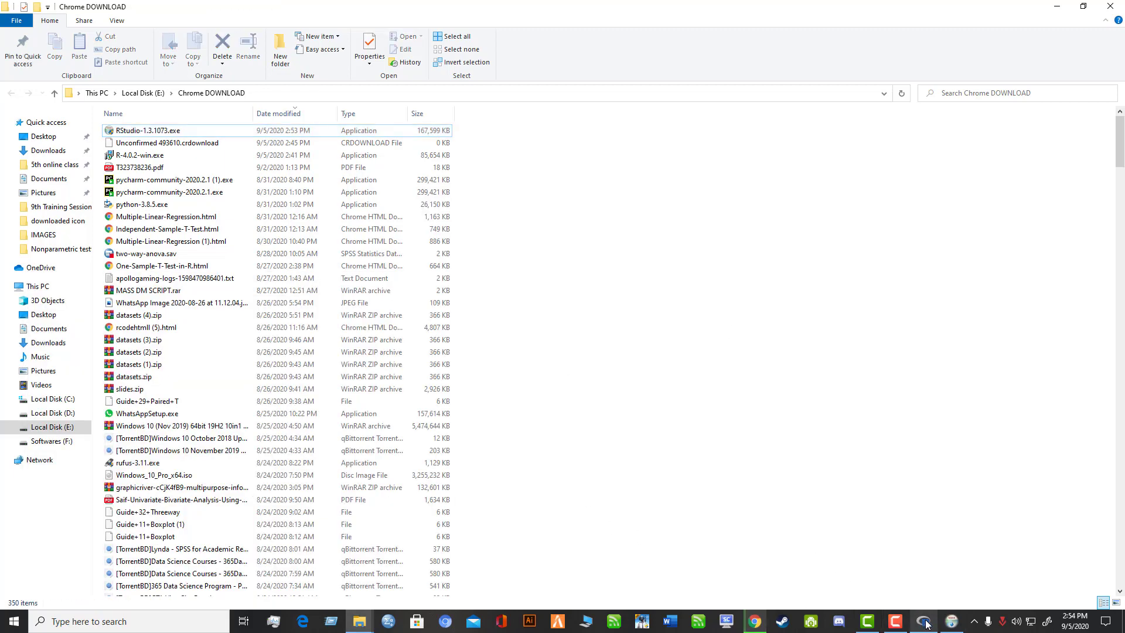
- Return to the RStudio Setup window and finish the installation
{"action": "mouse_move", "coordinate": [953, 627]}
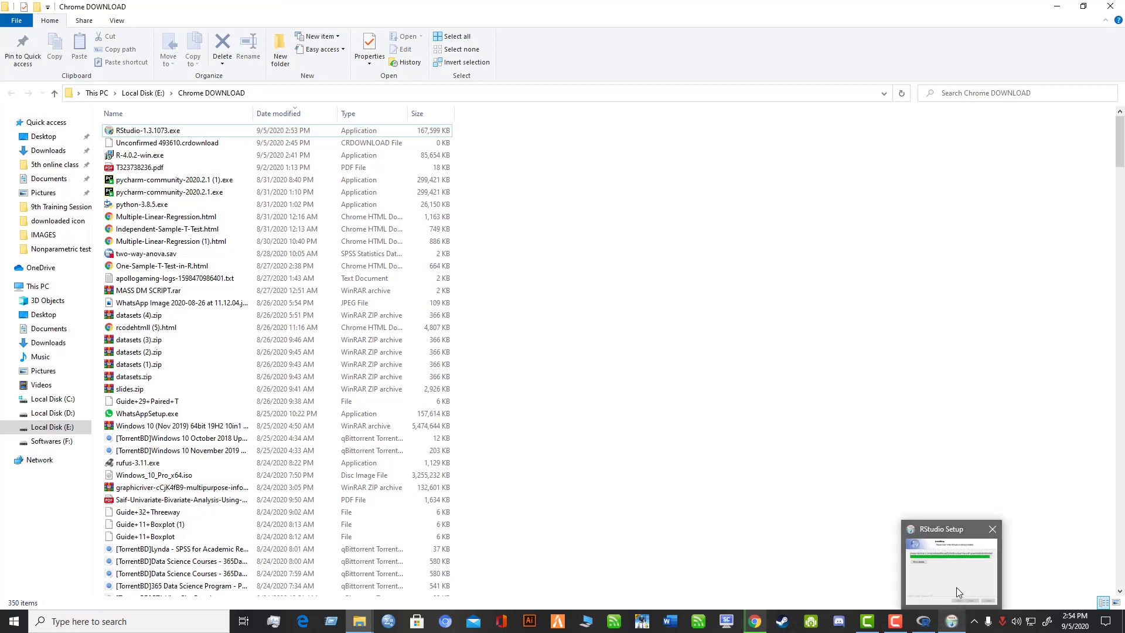
{"action": "left_click", "coordinate": [956, 588]}
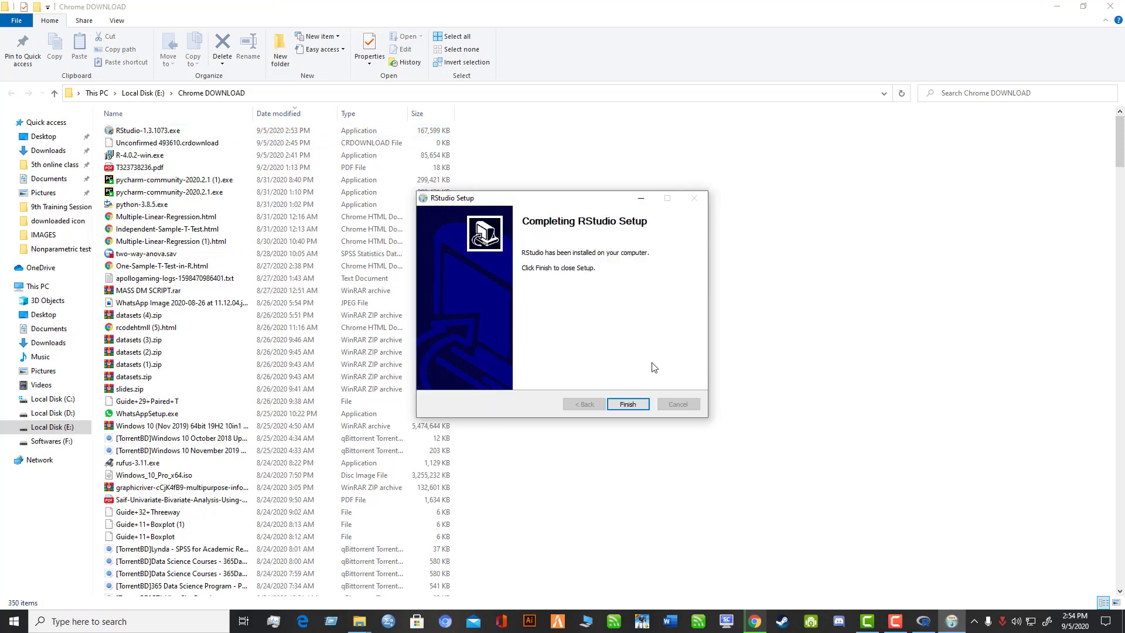
{"action": "left_click", "coordinate": [628, 405]}
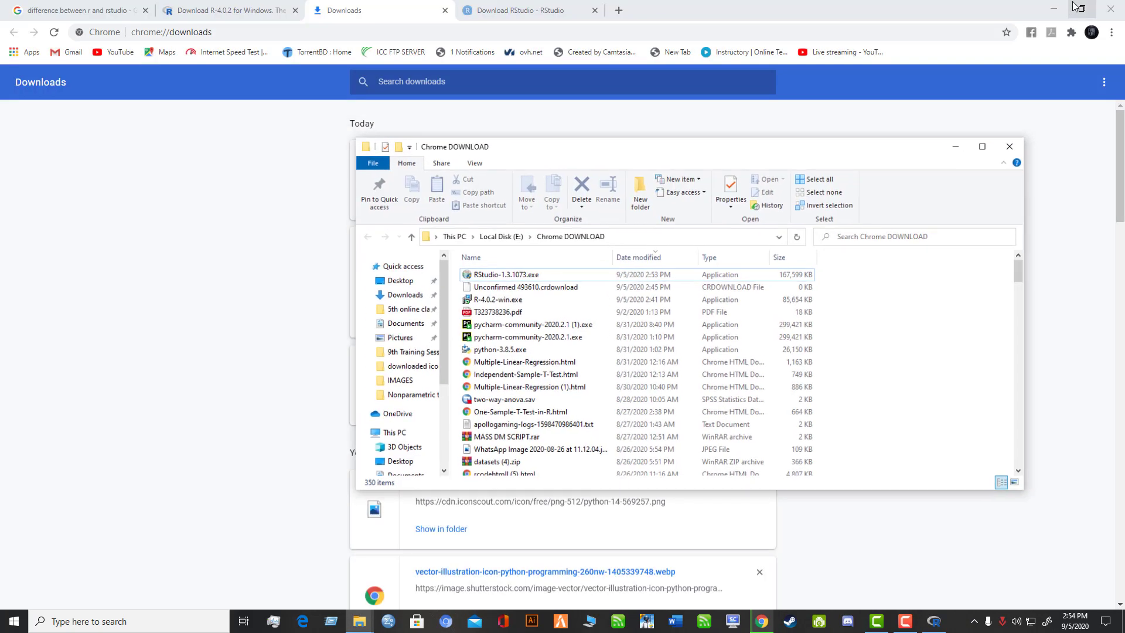
- Minimize the Chrome DOWNLOAD folder and the browser to show the desktop
{"action": "left_click", "coordinate": [1083, 7]}
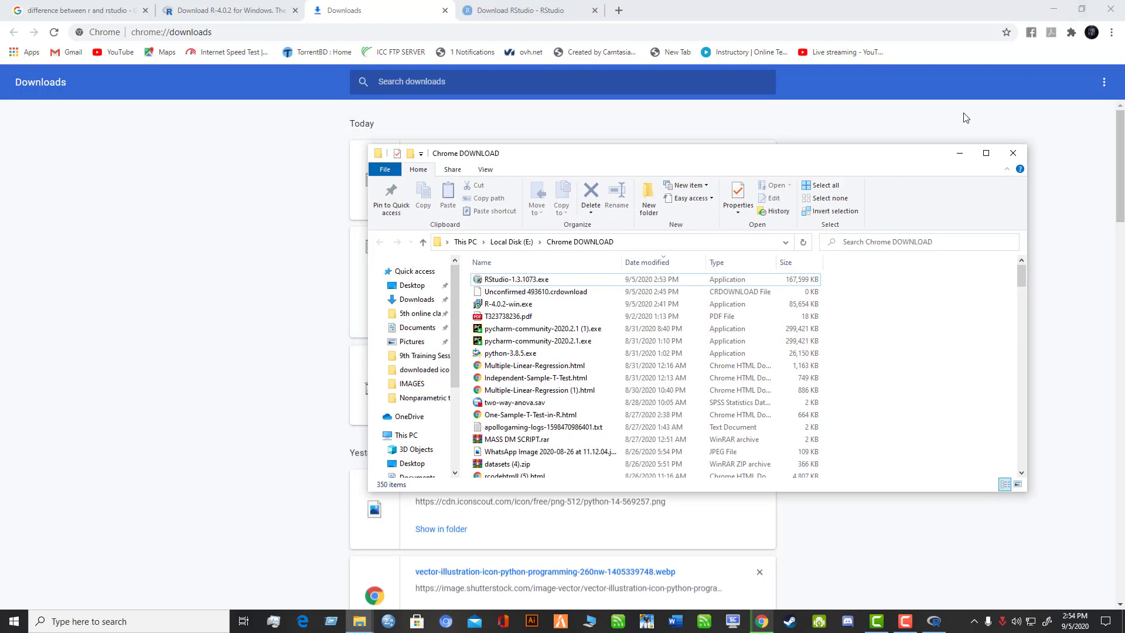
{"action": "left_click", "coordinate": [967, 157]}
{"action": "left_click", "coordinate": [1053, 9]}
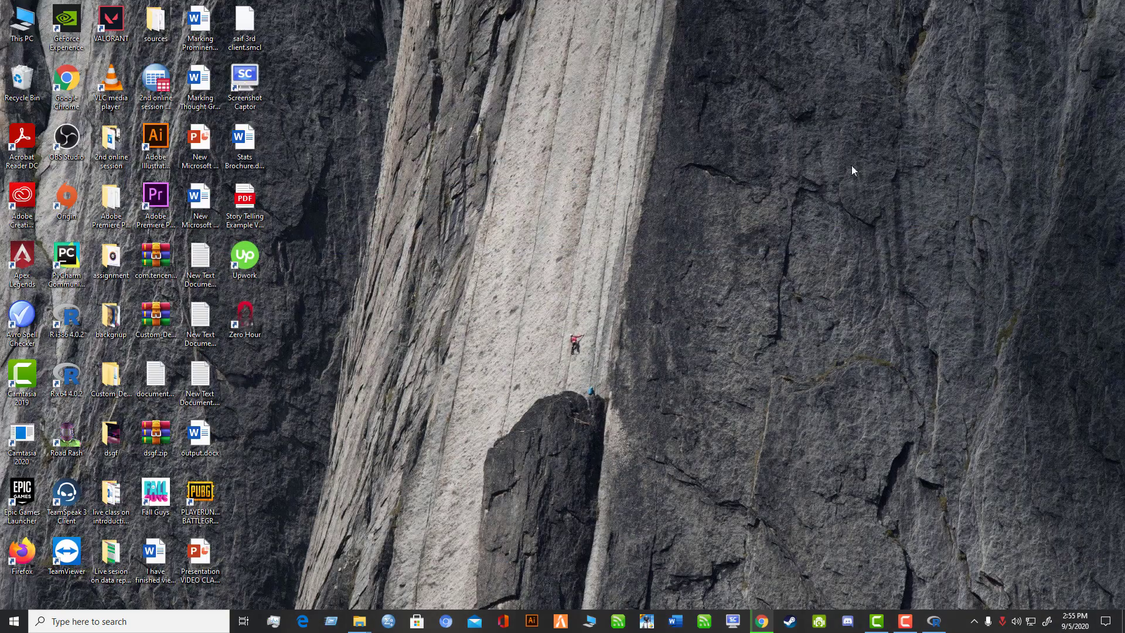
- Search Windows for RStudio, launch it and decline automated crash reporting
{"action": "left_click", "coordinate": [169, 622]}
{"action": "type", "text": "r"}
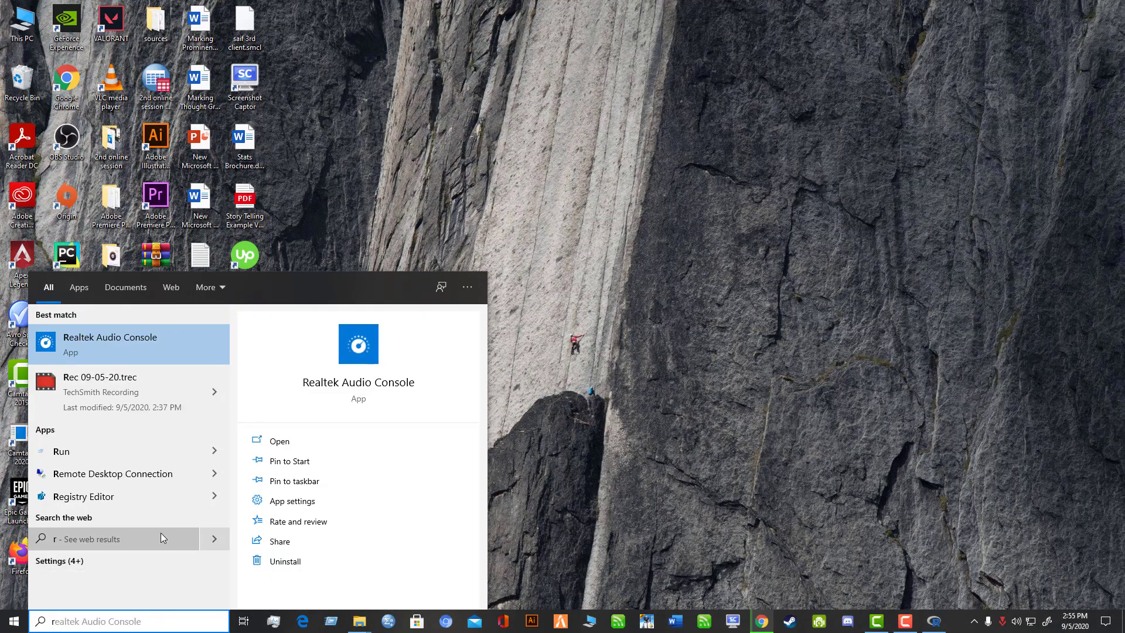
{"action": "key", "text": "BackSpace"}
{"action": "type", "text": "rS"}
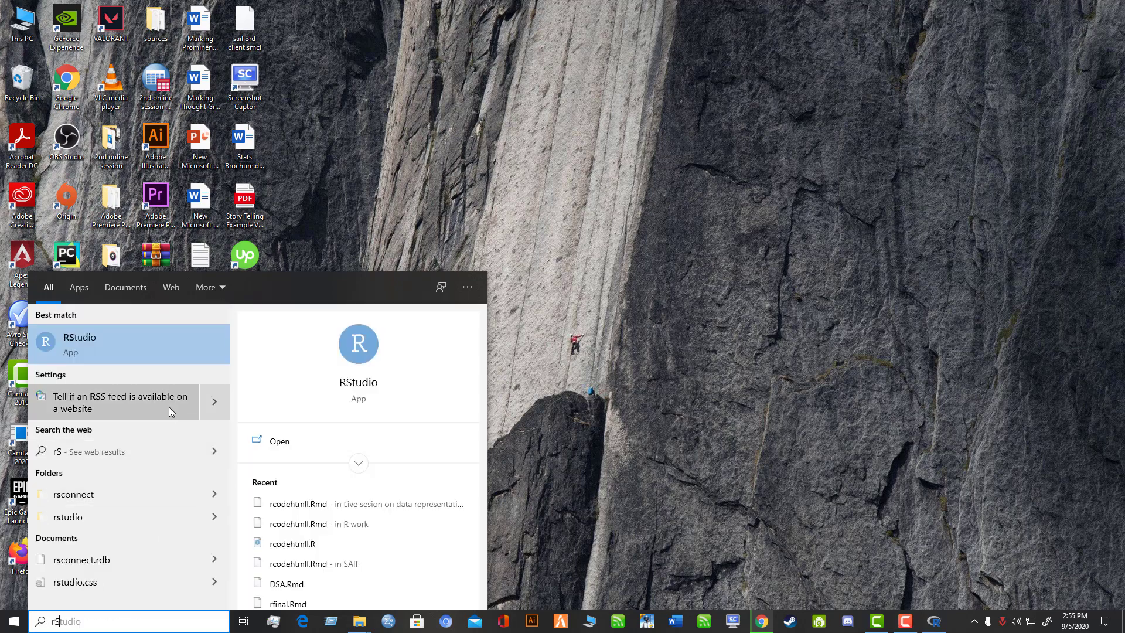
{"action": "left_click", "coordinate": [146, 344]}
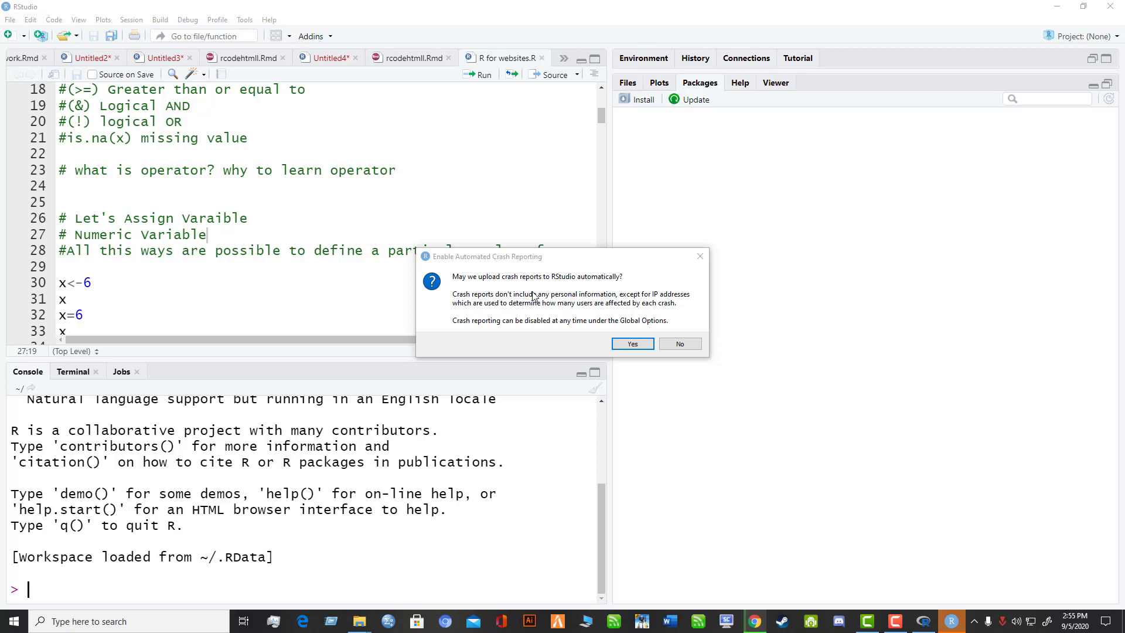
{"action": "left_click", "coordinate": [680, 343]}
- Look through the open R for websites.R and rcodehtmll.Rmd scripts in the source editor
{"action": "scroll", "coordinate": [291, 258], "scroll_direction": "up", "scroll_amount": 5}
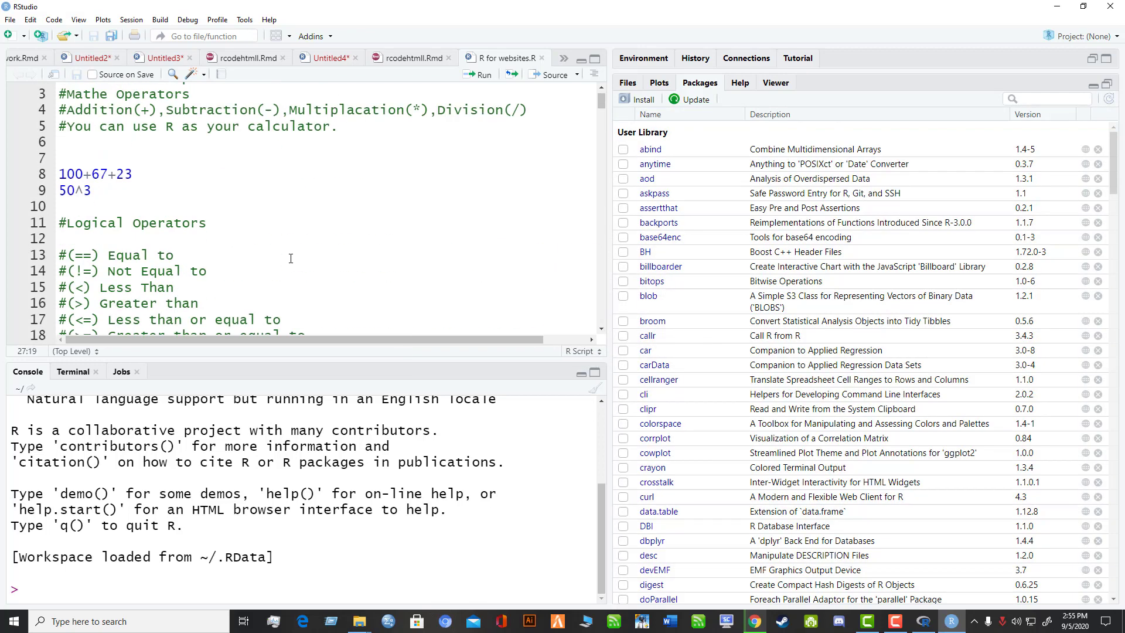
{"action": "scroll", "coordinate": [205, 234], "scroll_direction": "up", "scroll_amount": 1}
{"action": "left_click", "coordinate": [241, 58]}
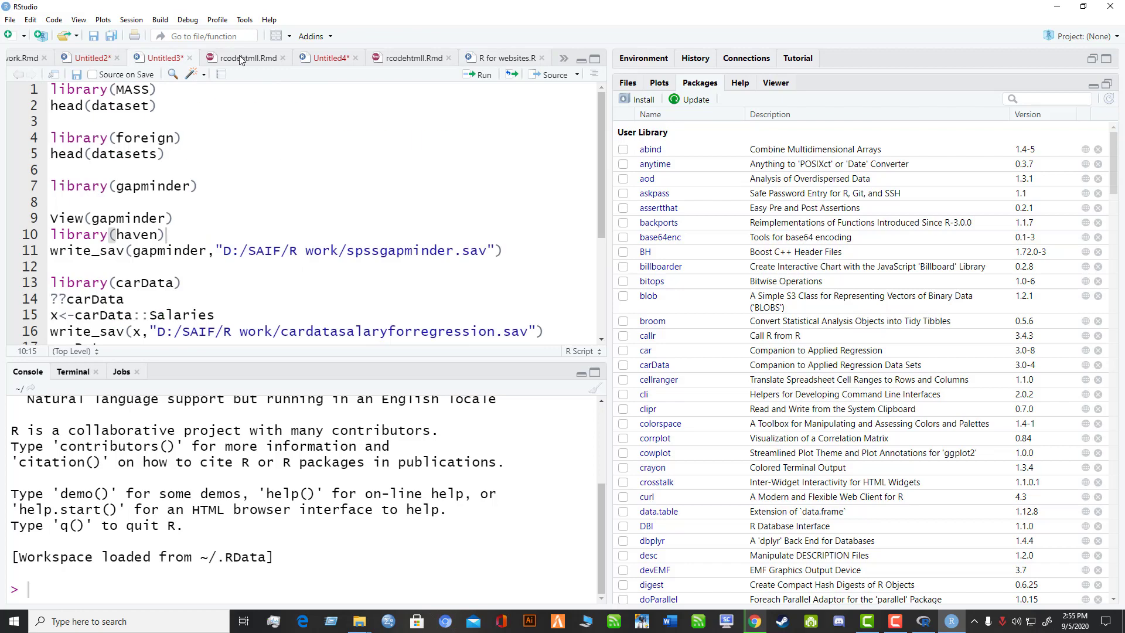
{"action": "scroll", "coordinate": [77, 186], "scroll_direction": "down", "scroll_amount": 15}
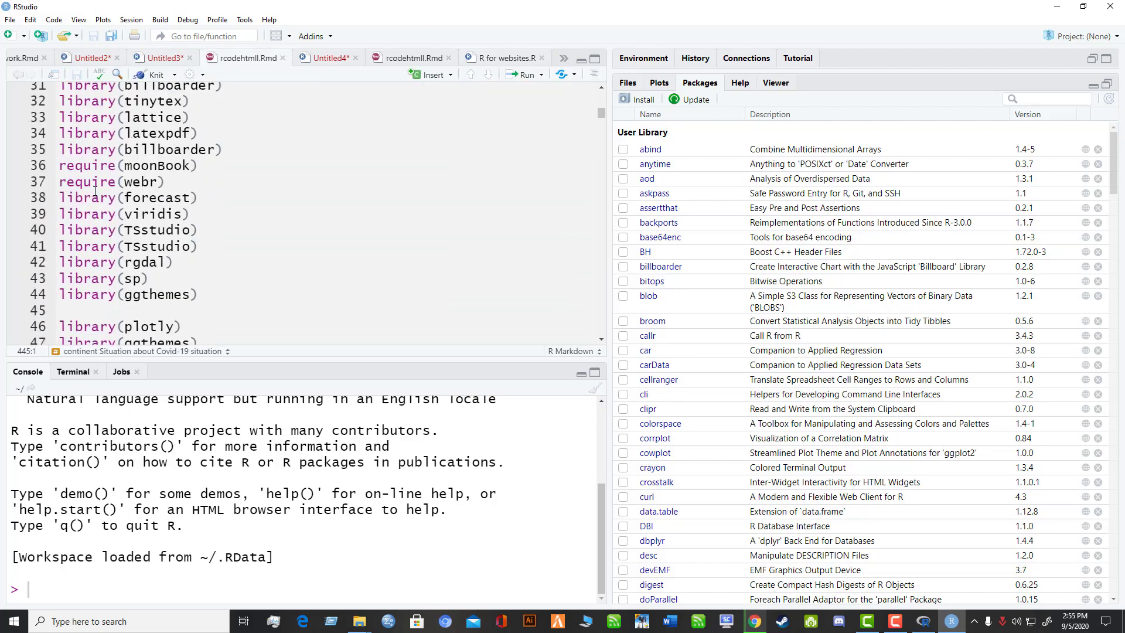
{"action": "scroll", "coordinate": [106, 215], "scroll_direction": "down", "scroll_amount": 10}
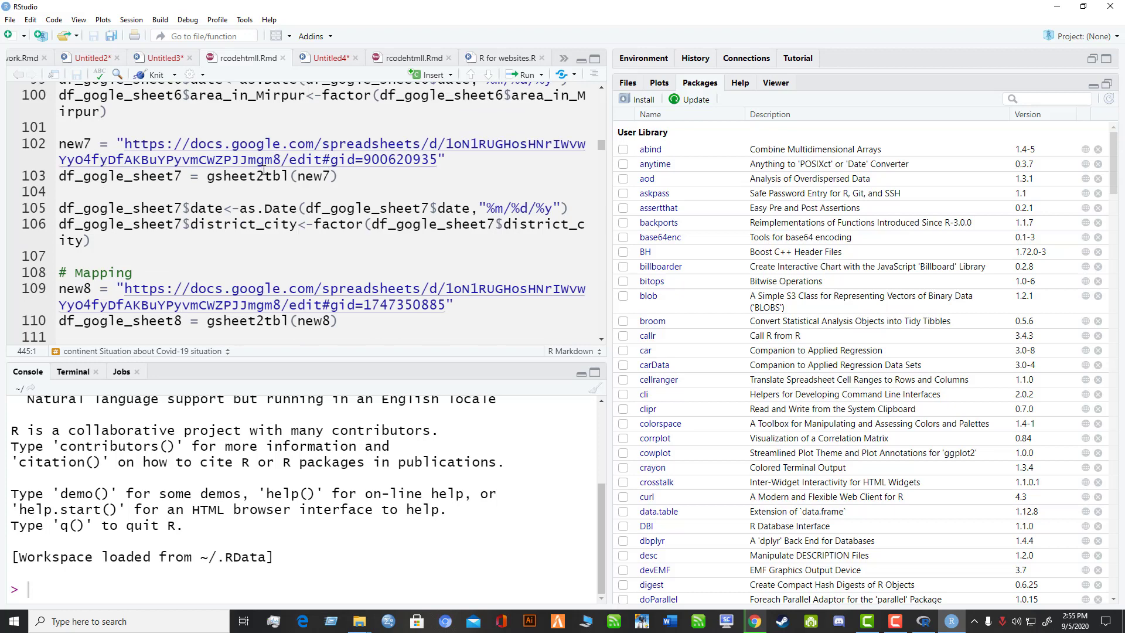
{"action": "scroll", "coordinate": [152, 256], "scroll_direction": "down", "scroll_amount": 3}
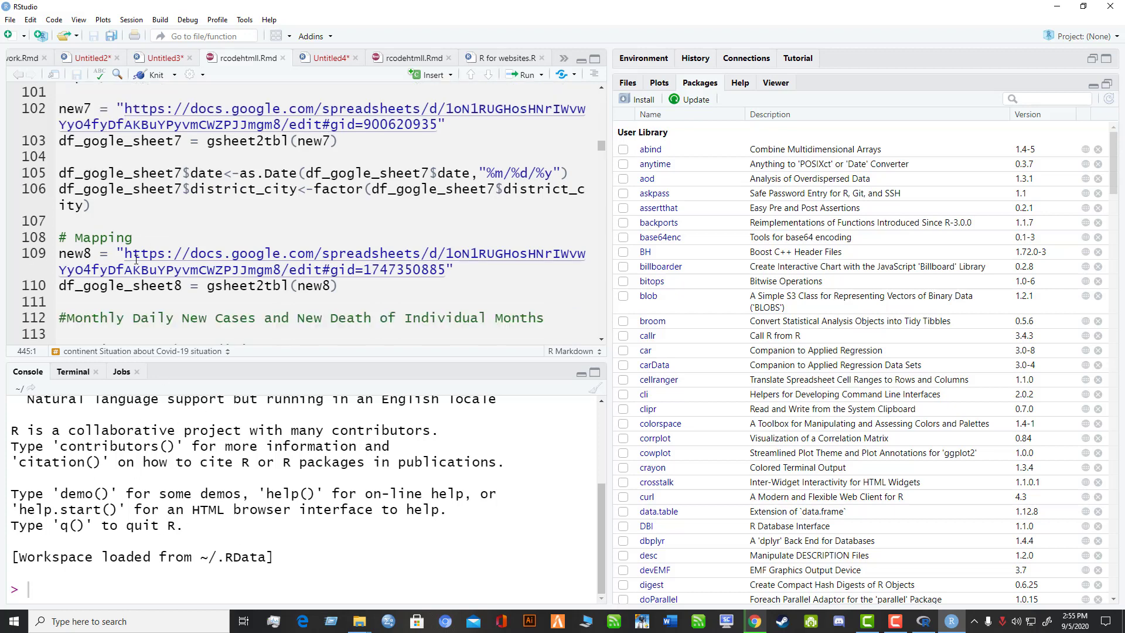
{"action": "scroll", "coordinate": [151, 254], "scroll_direction": "up", "scroll_amount": 6}
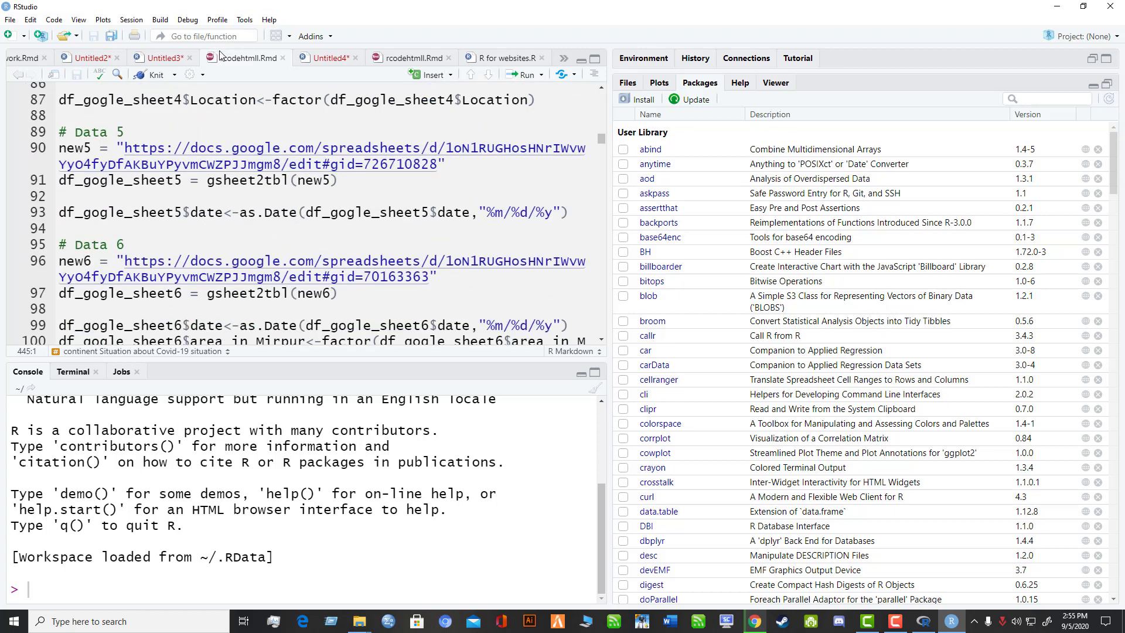
- Run the lines 100+67+23 and 50^3 of R for websites.R together and highlight their results in the console
{"action": "left_click", "coordinate": [491, 57]}
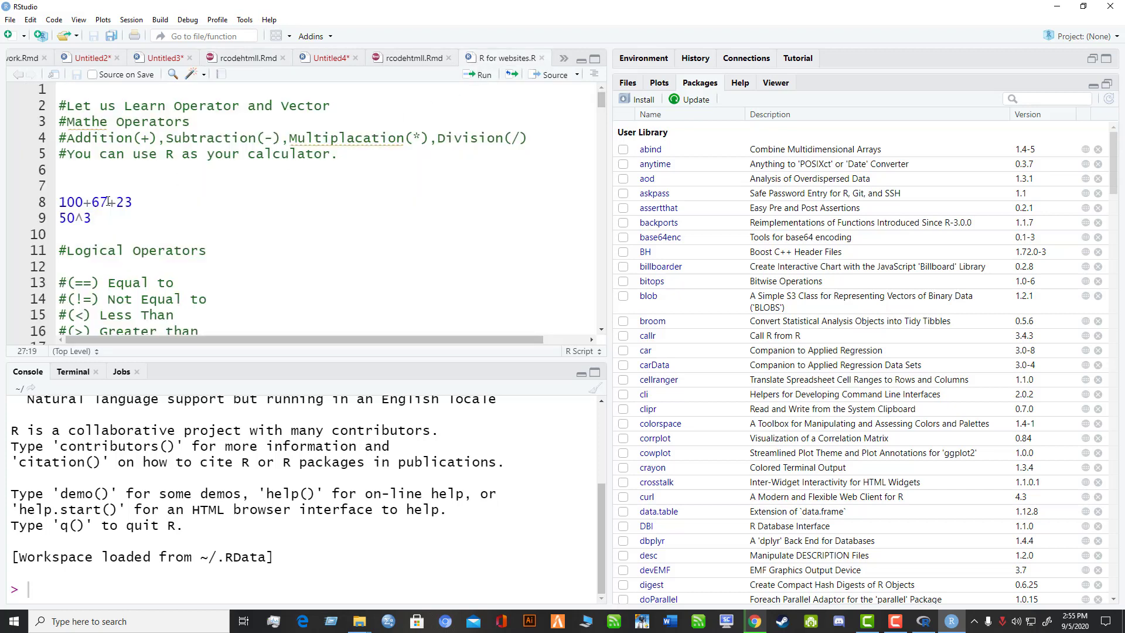
{"action": "left_click_drag", "start_coordinate": [74, 202], "coordinate": [118, 218]}
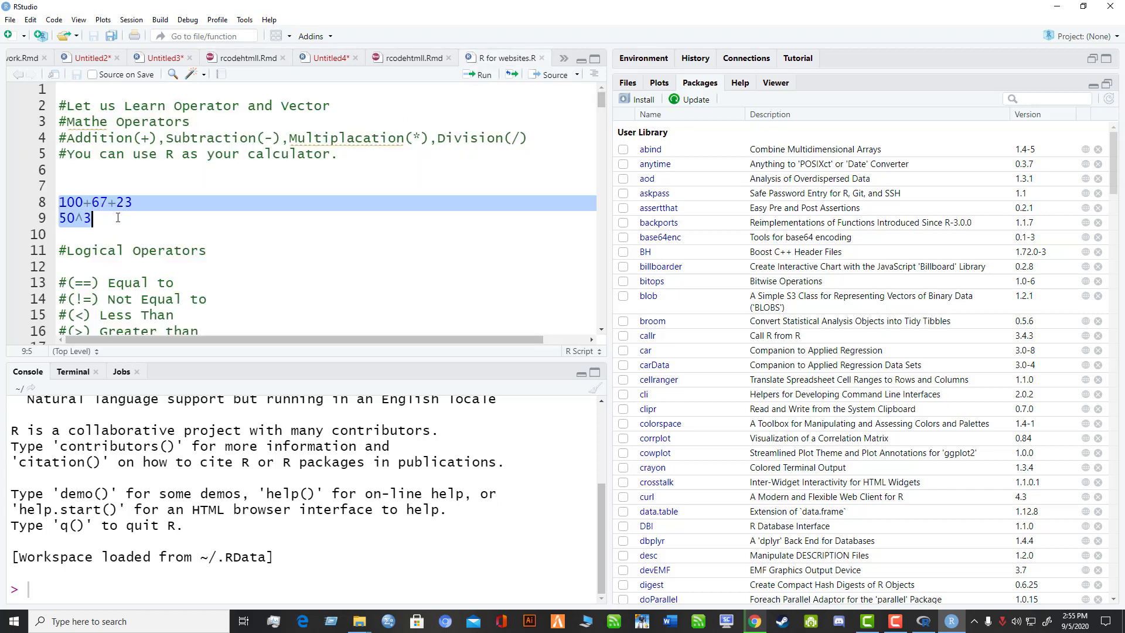
{"action": "right_click", "coordinate": [95, 201]}
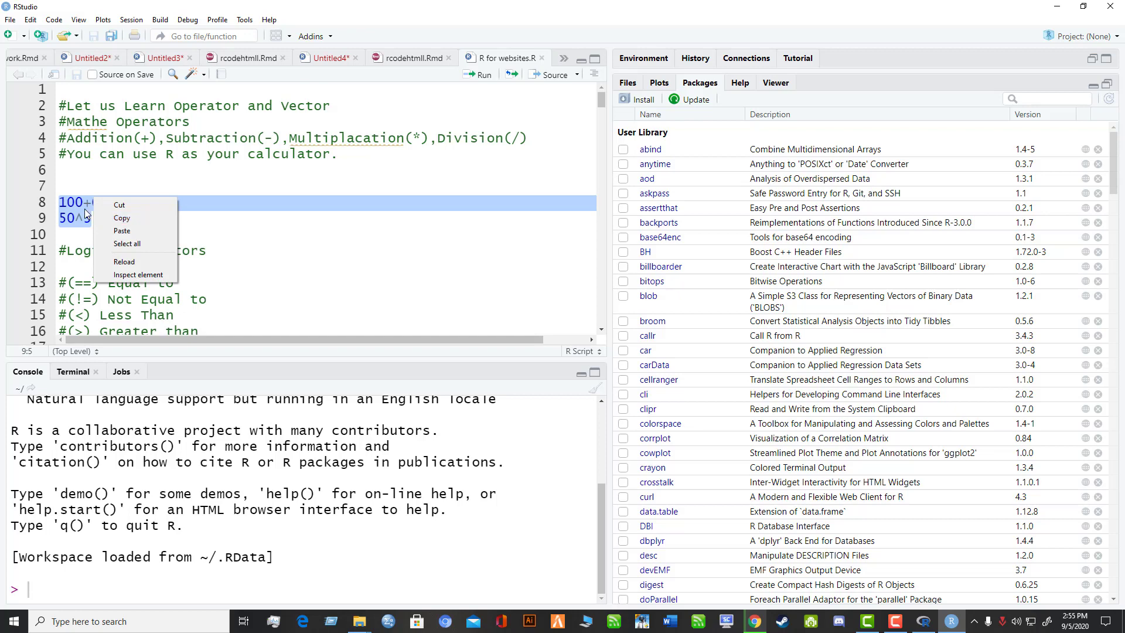
{"action": "left_click", "coordinate": [483, 78]}
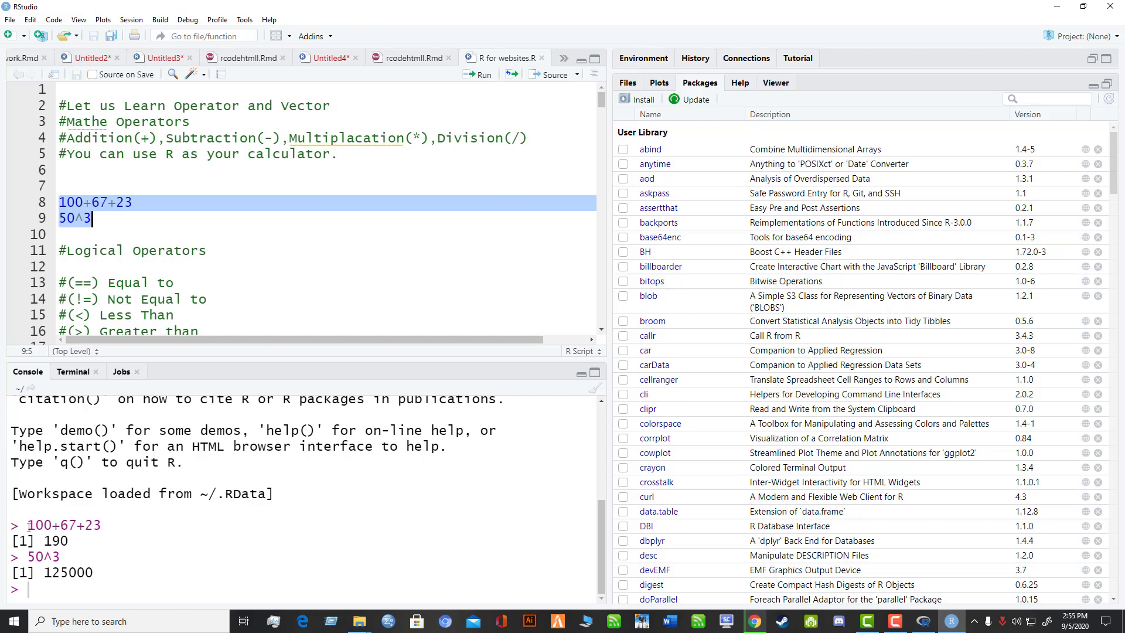
{"action": "left_click_drag", "start_coordinate": [55, 543], "coordinate": [104, 595]}
{"action": "left_click_drag", "start_coordinate": [26, 525], "coordinate": [48, 540]}
- Minimize the pane holding Files, Plots, Packages, Help and Viewer to expand the Connections pane
{"action": "left_click", "coordinate": [1093, 86]}
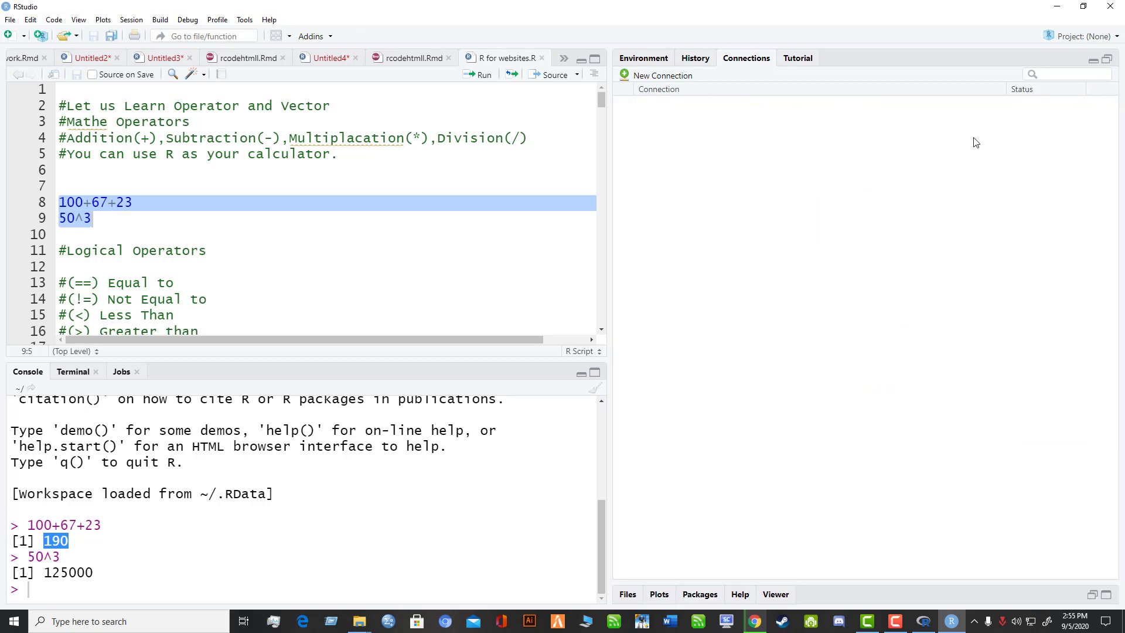